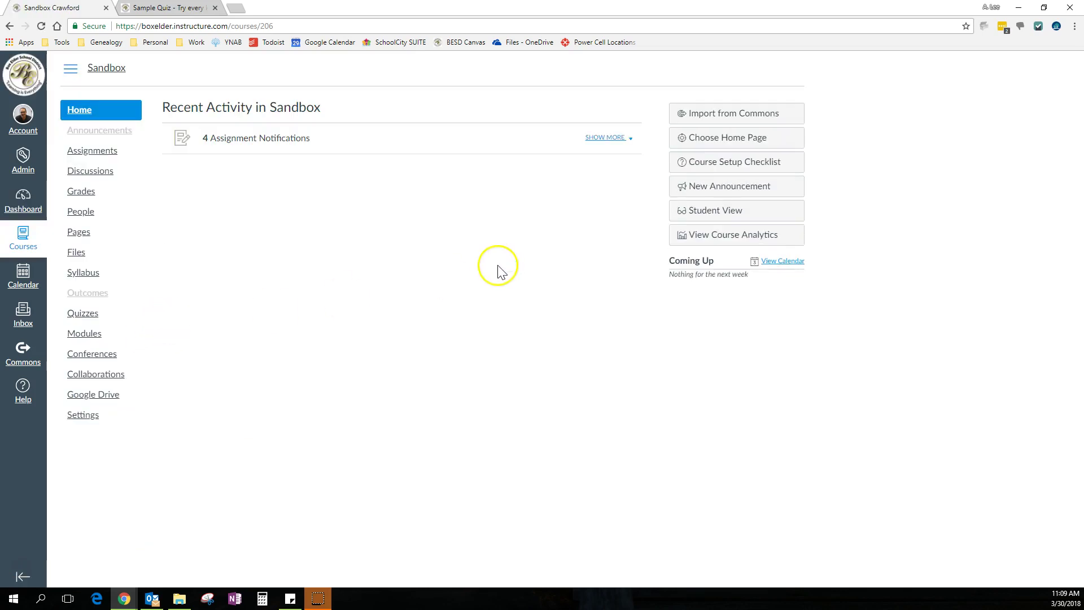
From the Sandbox course's Quizzes page, create a new quiz, opening the 'Unnamed Quiz' editor
click(84, 315)
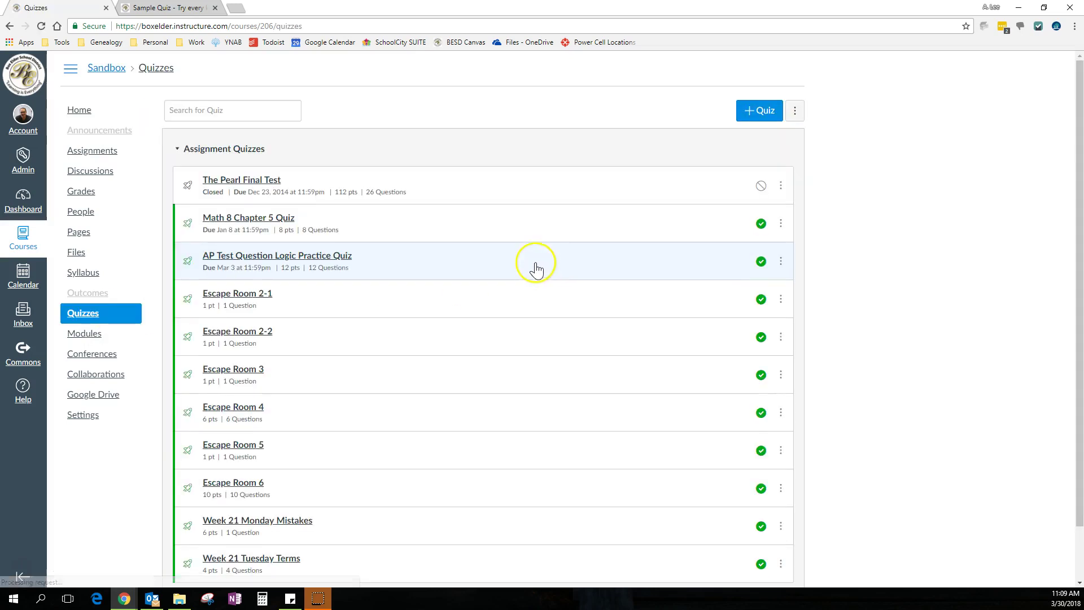
click(756, 113)
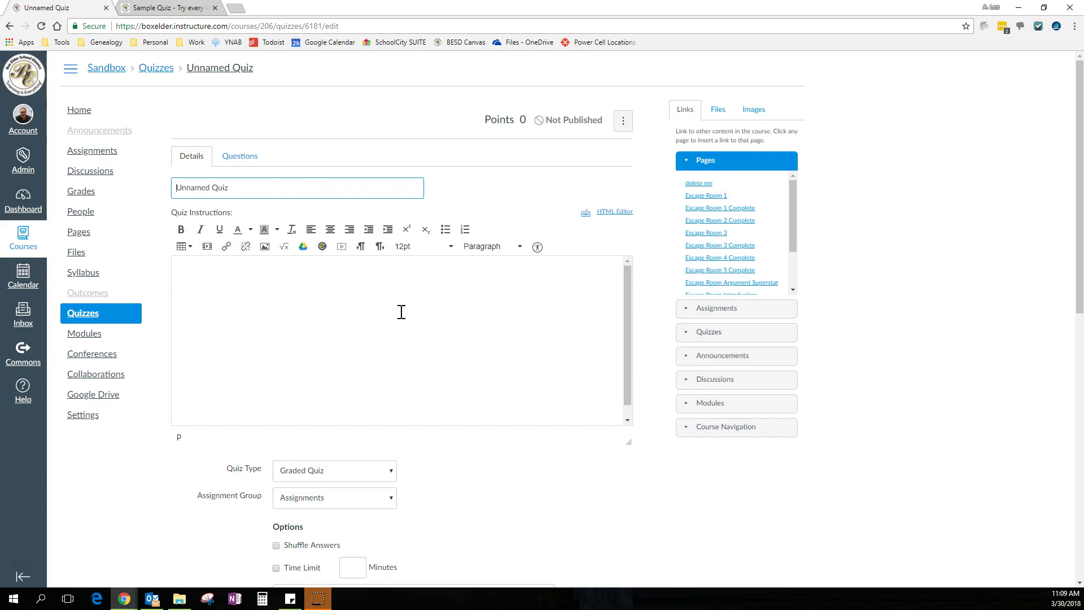
Replace the default title with 'Name me!' and write the instructions 'Visible through the entire quiz!'
key(ctrl+a)
text(Name me!)
click(401, 312)
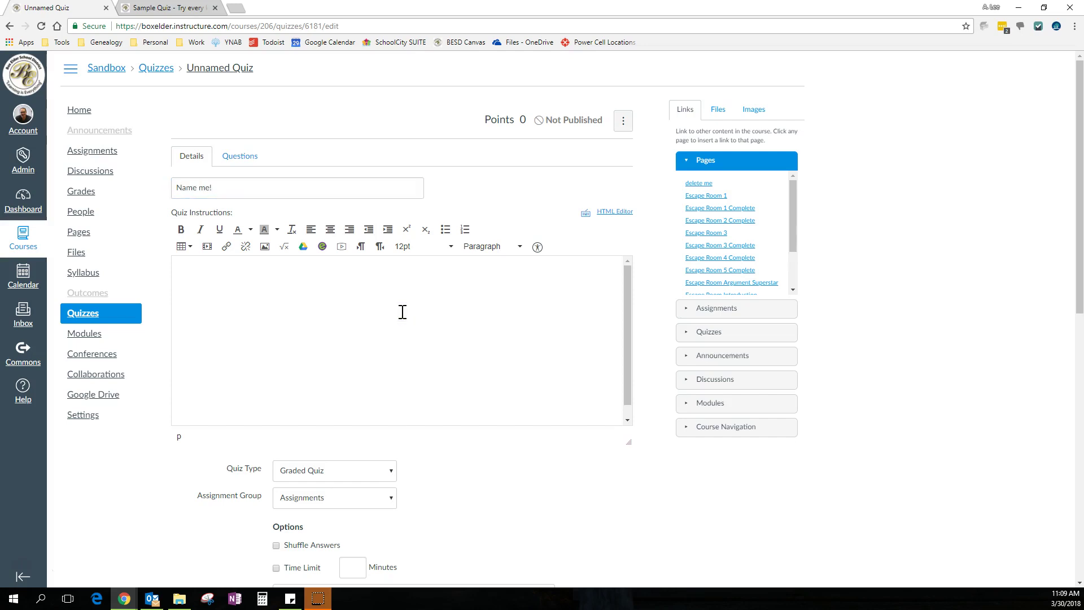
click(385, 308)
click(380, 305)
click(384, 304)
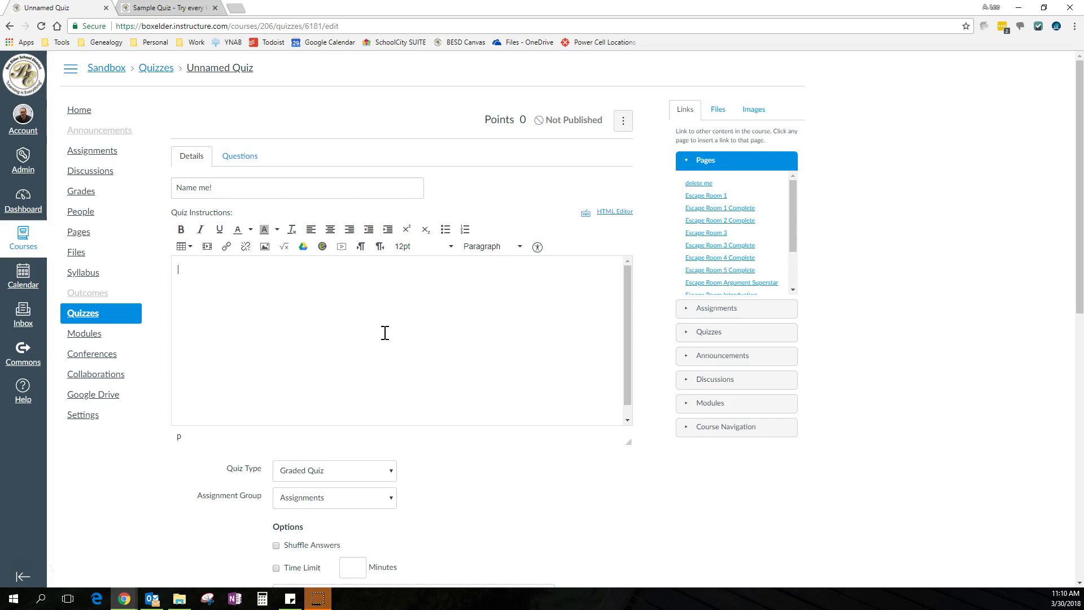
text(Visible through the entire quiz!)
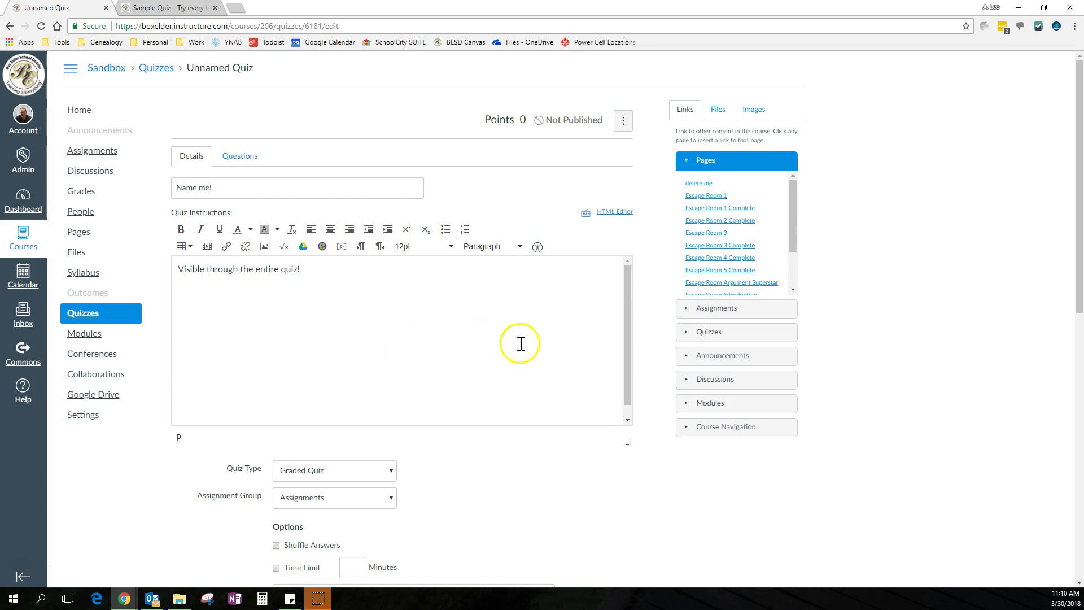
scroll(520, 345, down, 3)
scroll(535, 399, up, 3)
scroll(551, 455, down, 7)
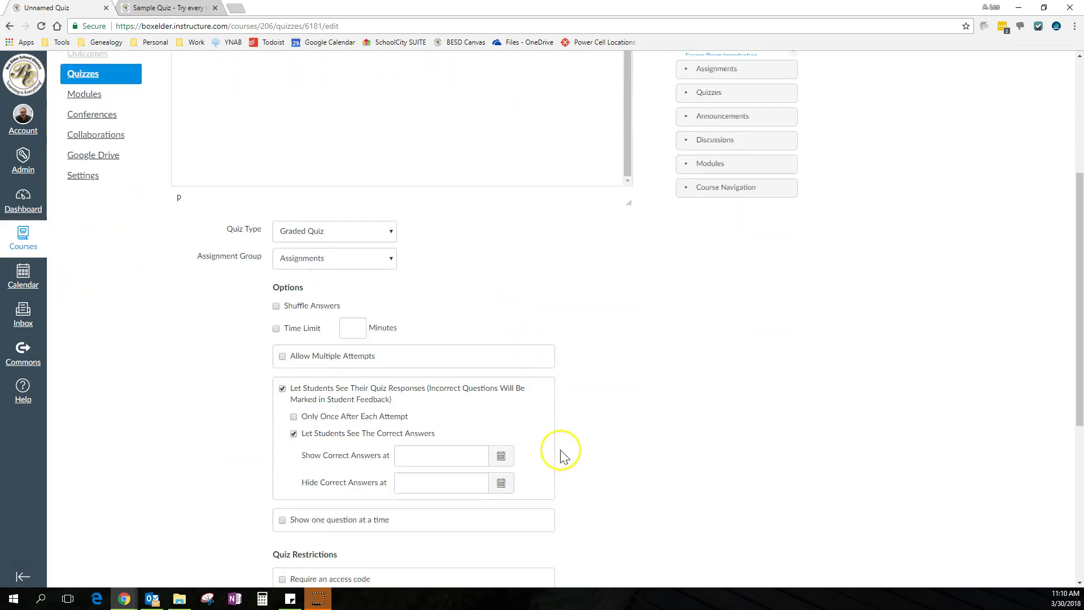
scroll(593, 169, up, 1)
click(388, 132)
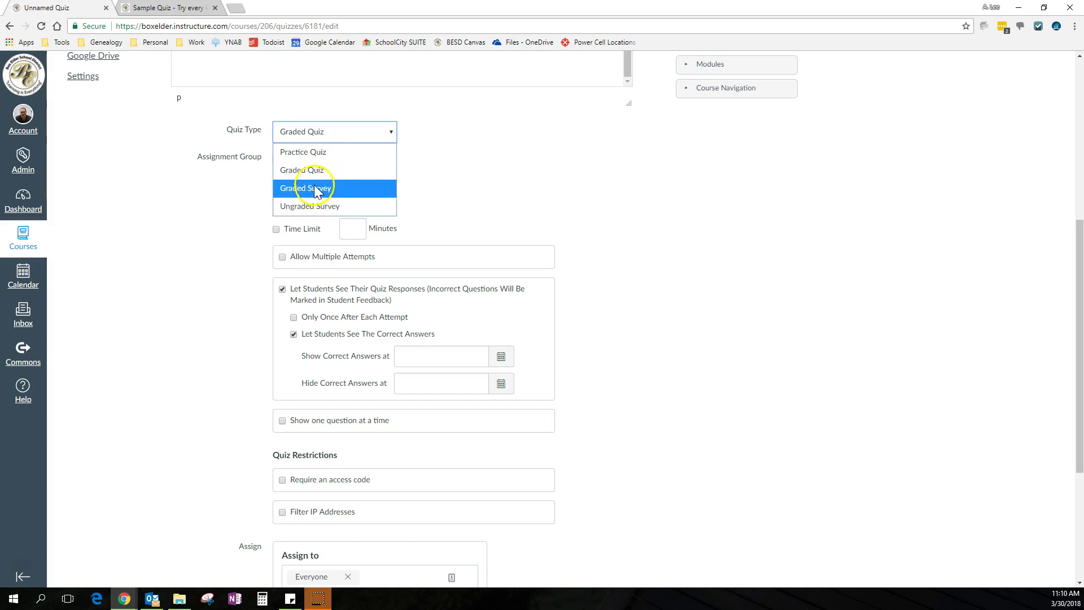
click(314, 170)
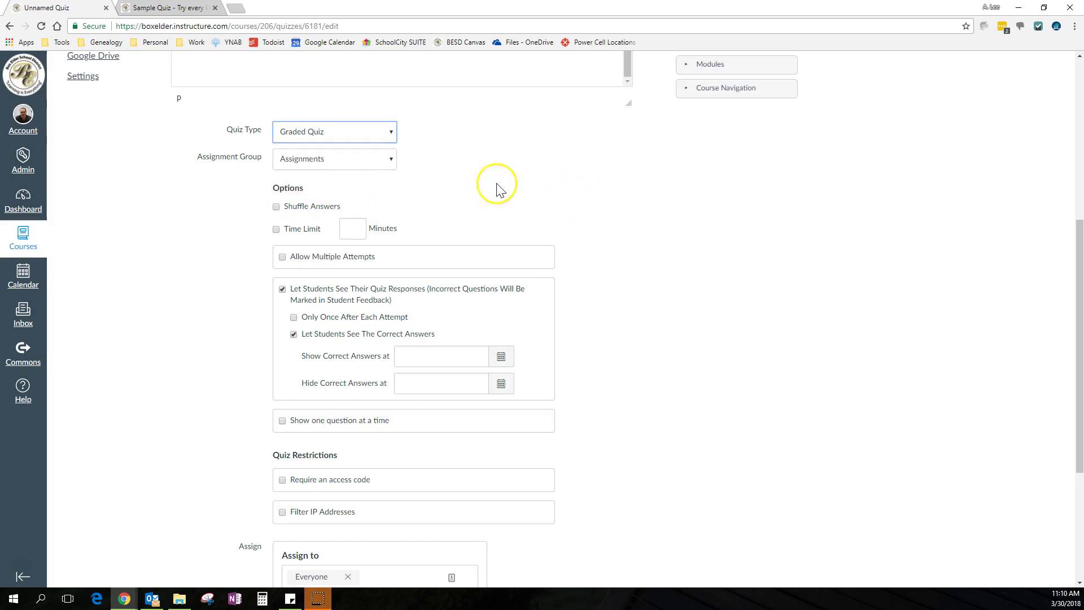
click(389, 156)
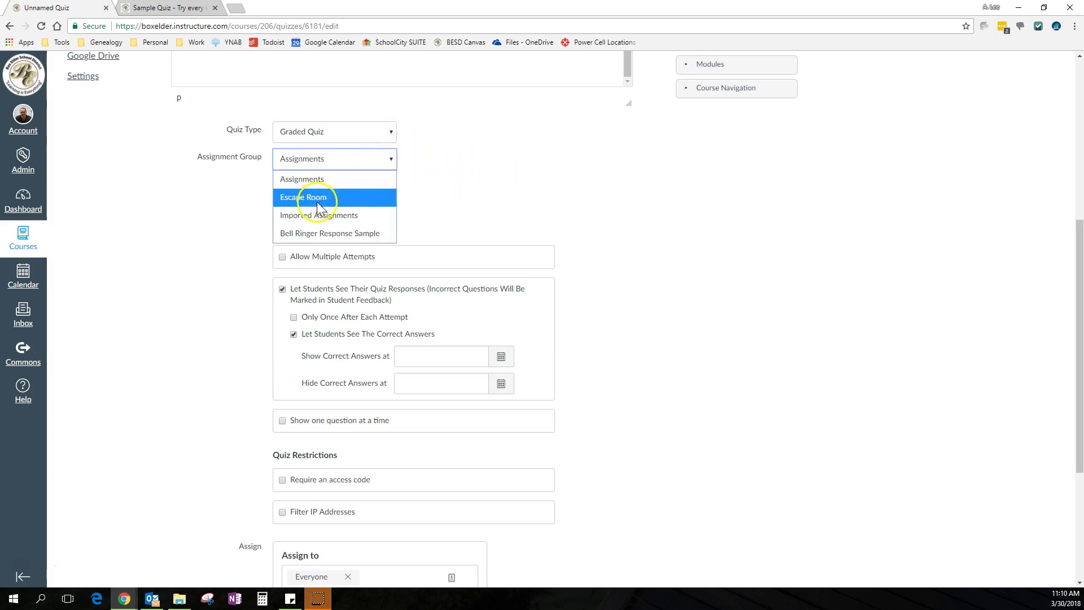
click(323, 179)
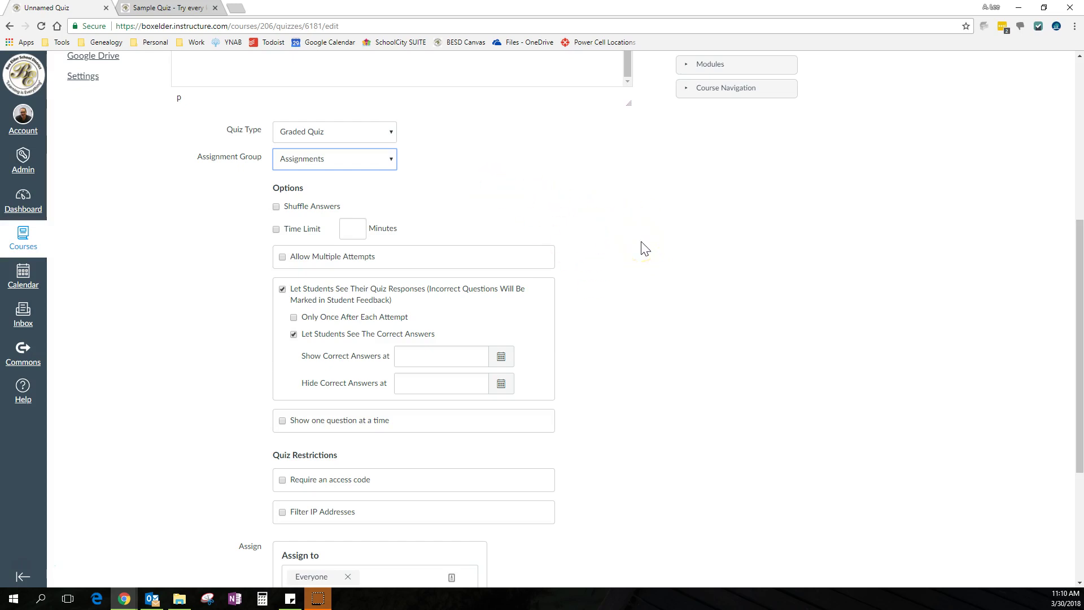
scroll(645, 248, down, 4)
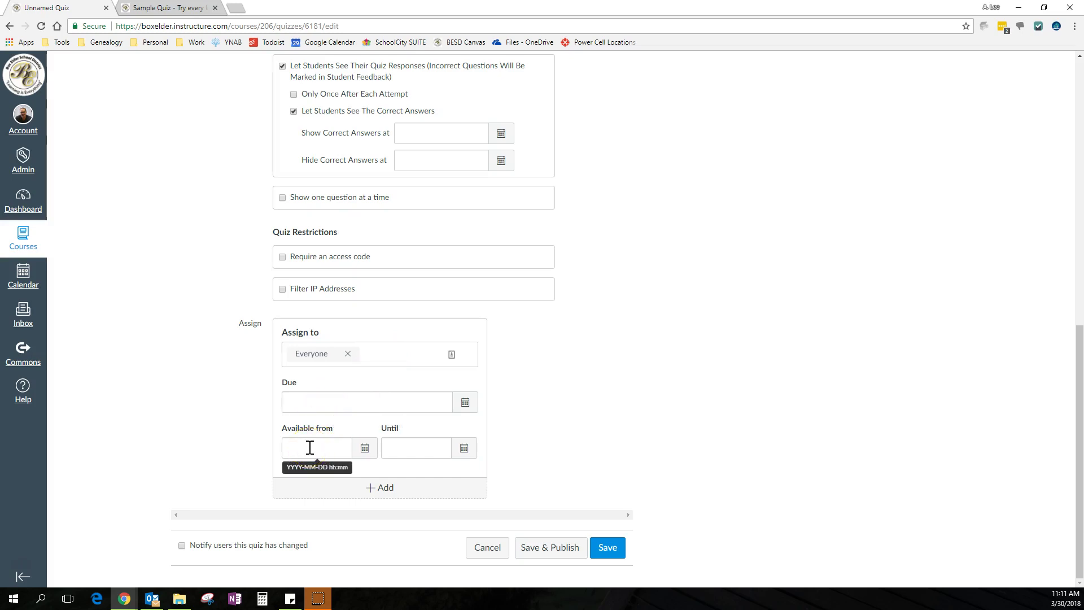
scroll(607, 353, up, 2)
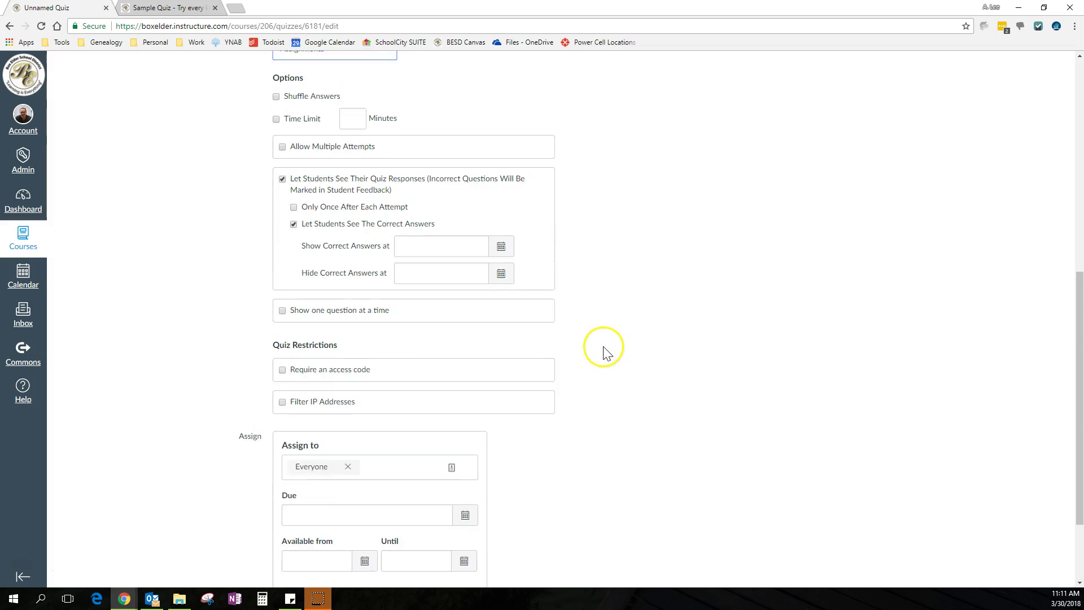
scroll(603, 353, up, 4)
scroll(602, 353, down, 5)
scroll(602, 354, up, 3)
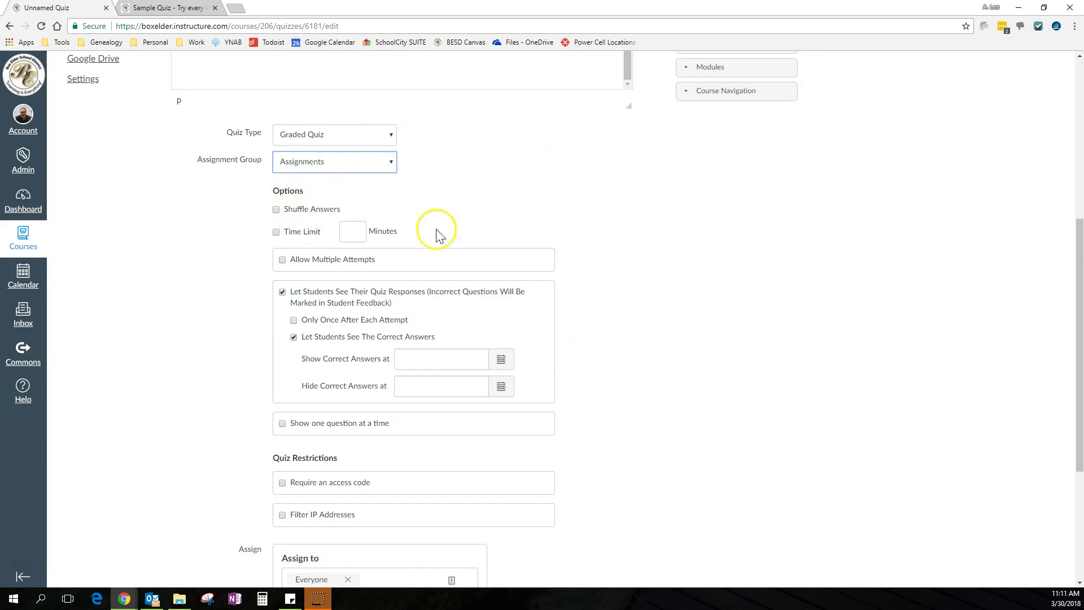
scroll(446, 228, up, 3)
scroll(509, 328, down, 2)
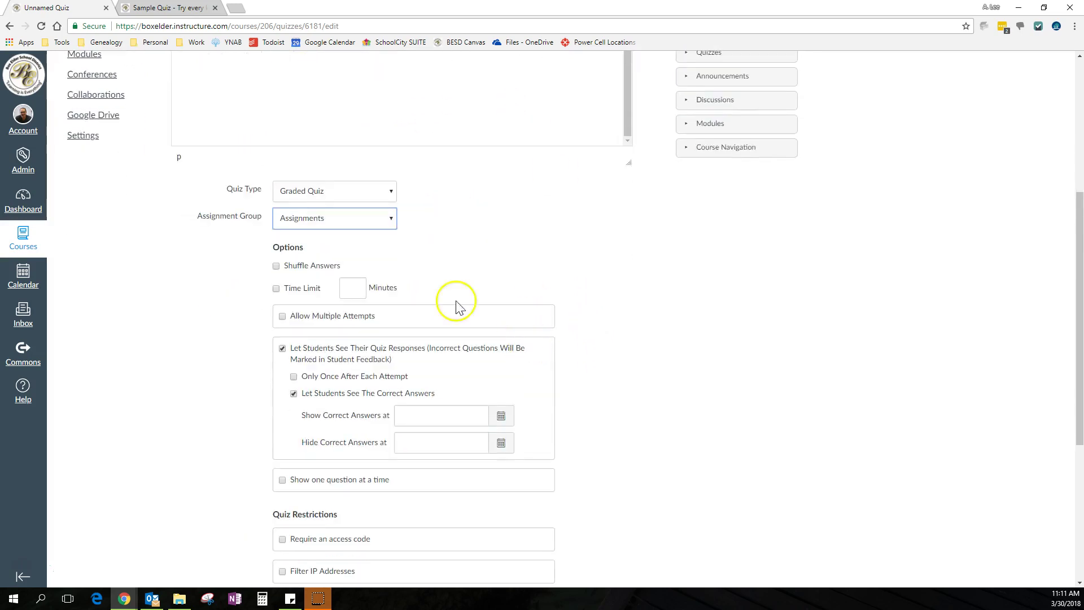
Turn on Shuffle Answers and Allow Multiple Attempts, leaving Time Limit off after trying 90 minutes
click(276, 269)
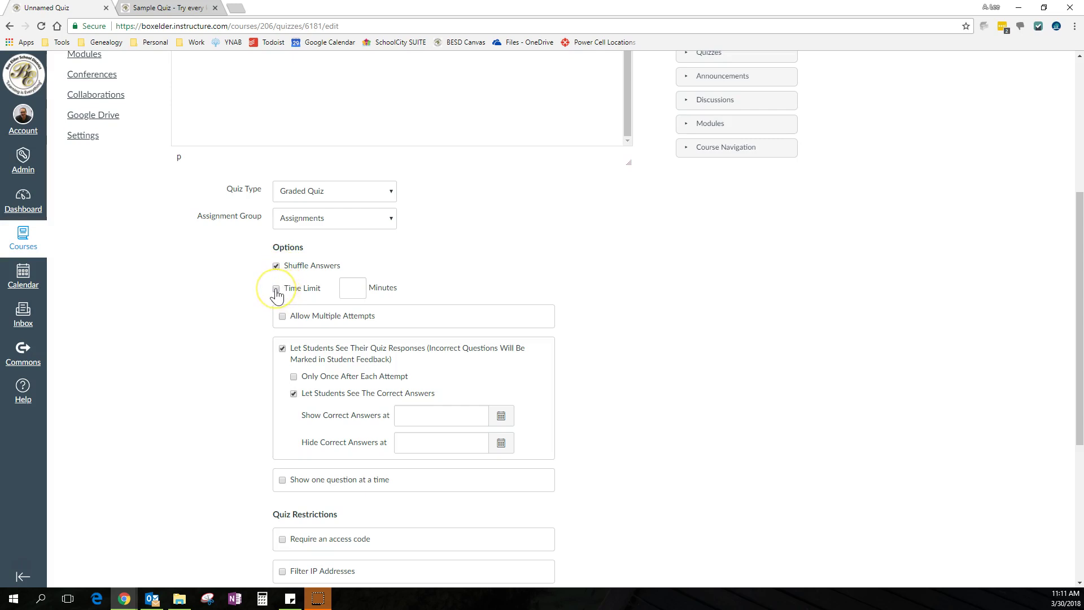
click(276, 289)
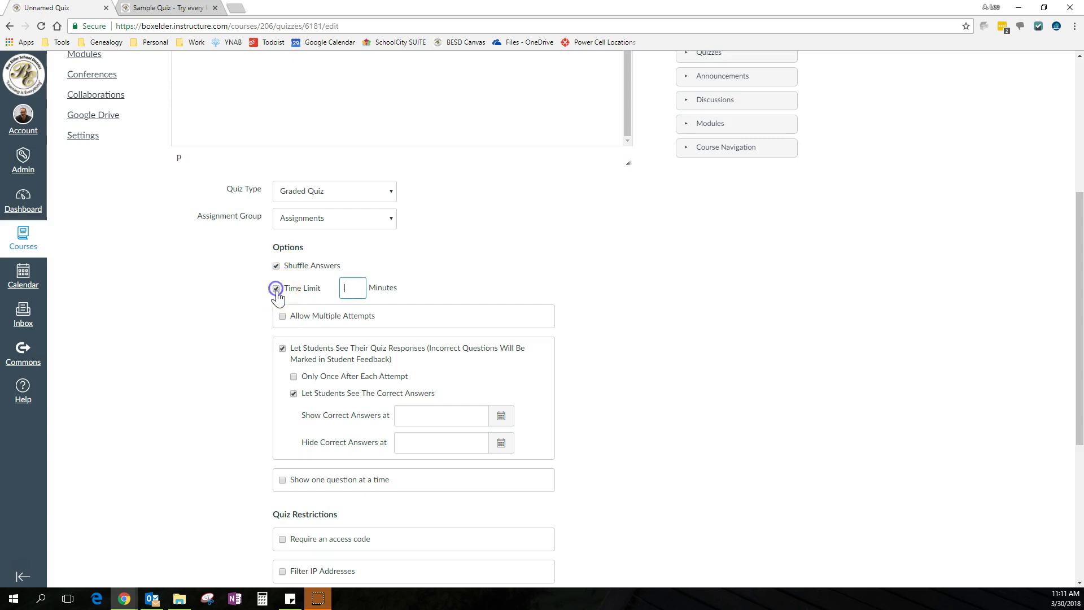
click(354, 291)
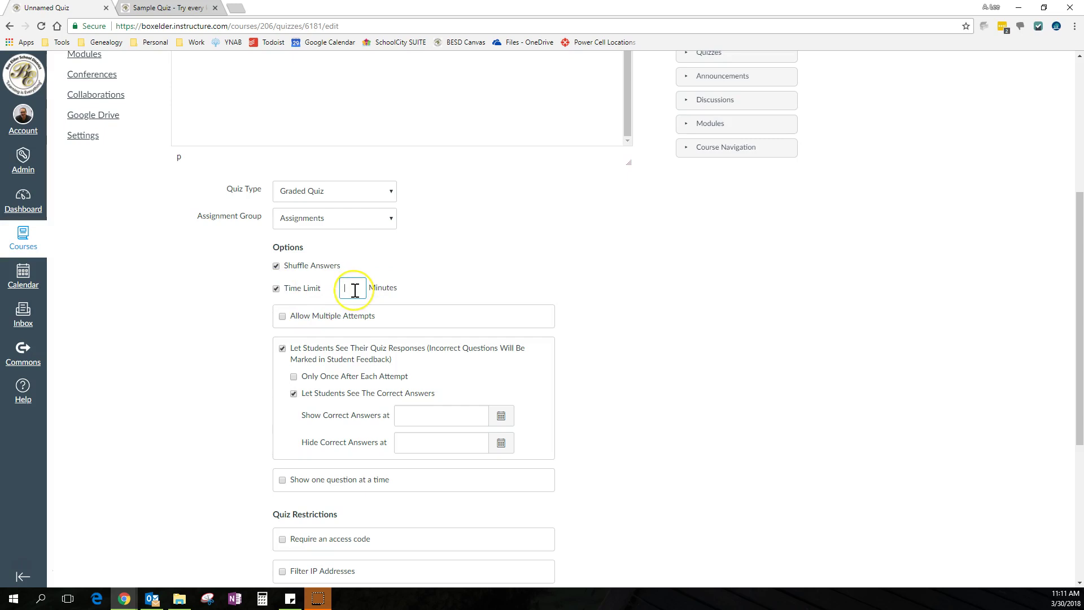
text(90)
key(BackSpace)
key(BackSpace)
click(276, 288)
click(282, 318)
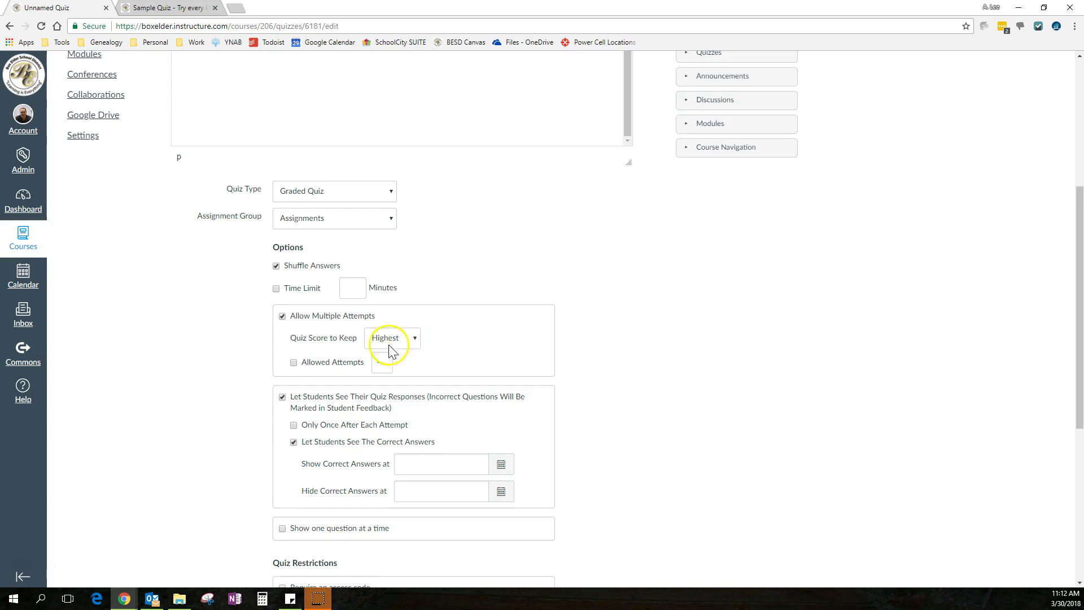
Set Quiz Score to Keep to Latest, leaving Allowed Attempts unchecked after trying a cap of 2
click(294, 365)
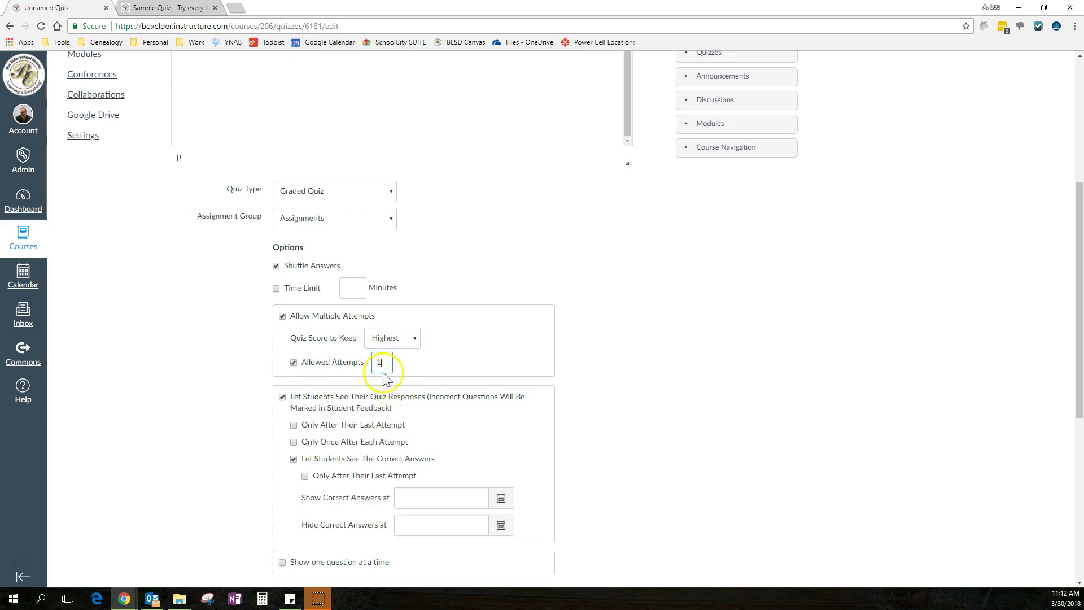
key(BackSpace)
text(2)
click(414, 339)
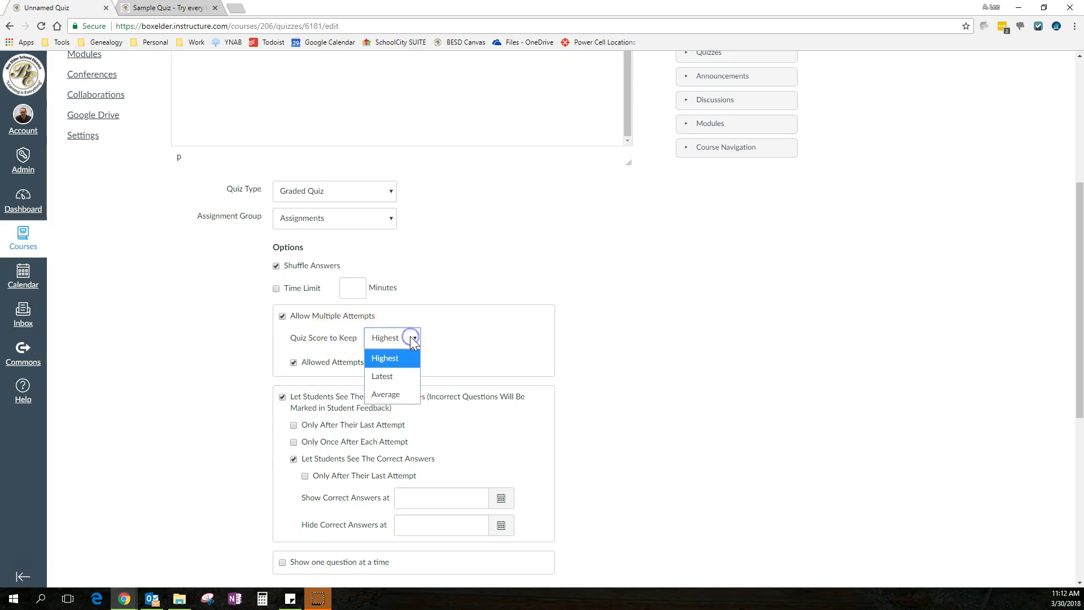
click(395, 378)
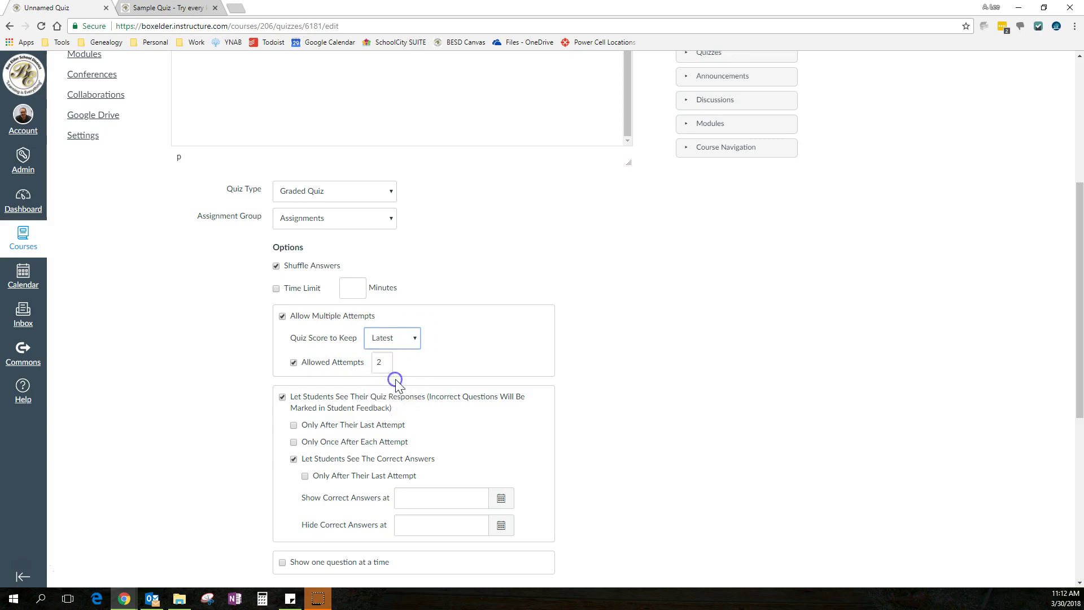
click(294, 363)
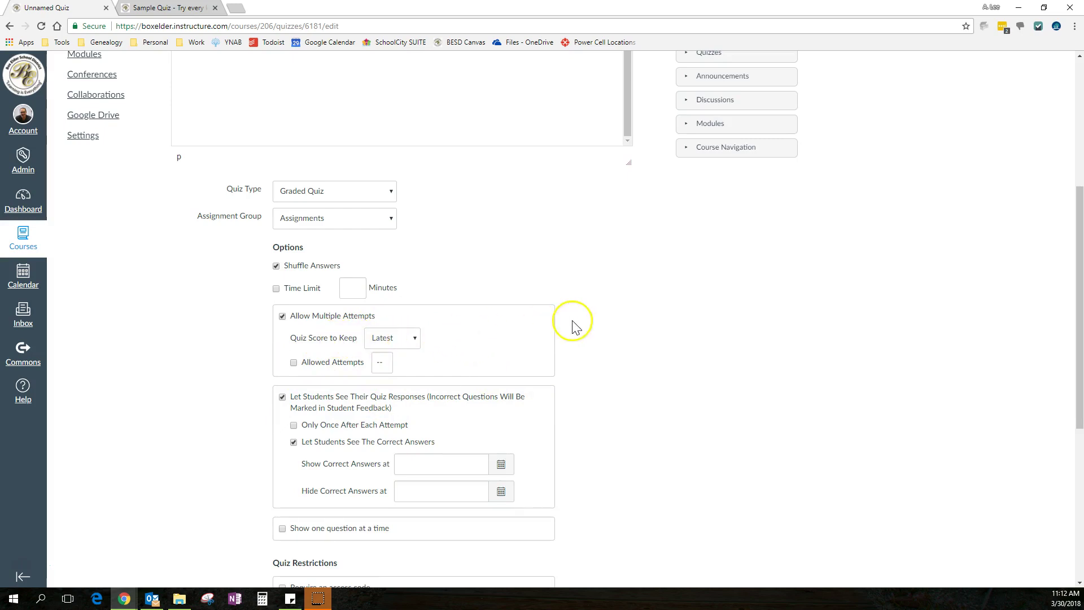
scroll(572, 328, down, 2)
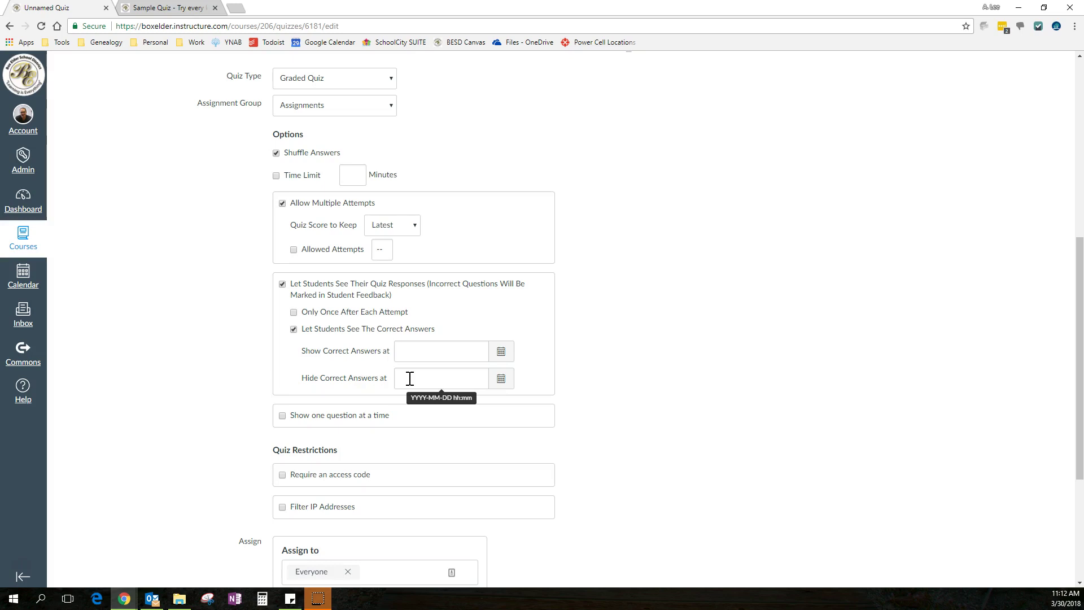
Show students their responses Only Once After Each Attempt and stop letting them see correct answers
click(449, 352)
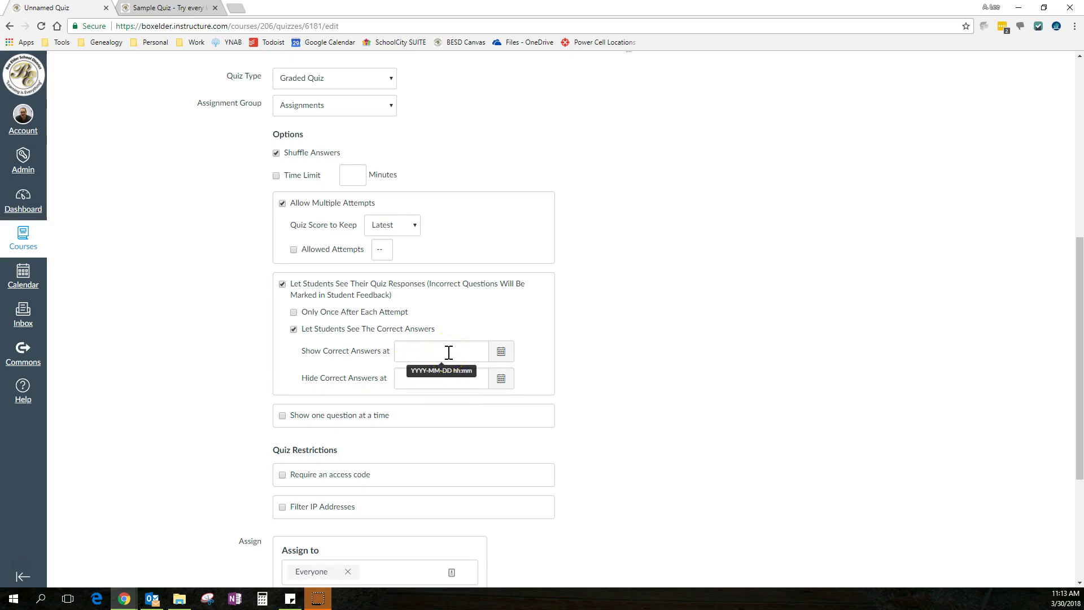
click(399, 354)
click(423, 369)
click(431, 360)
click(429, 368)
click(423, 356)
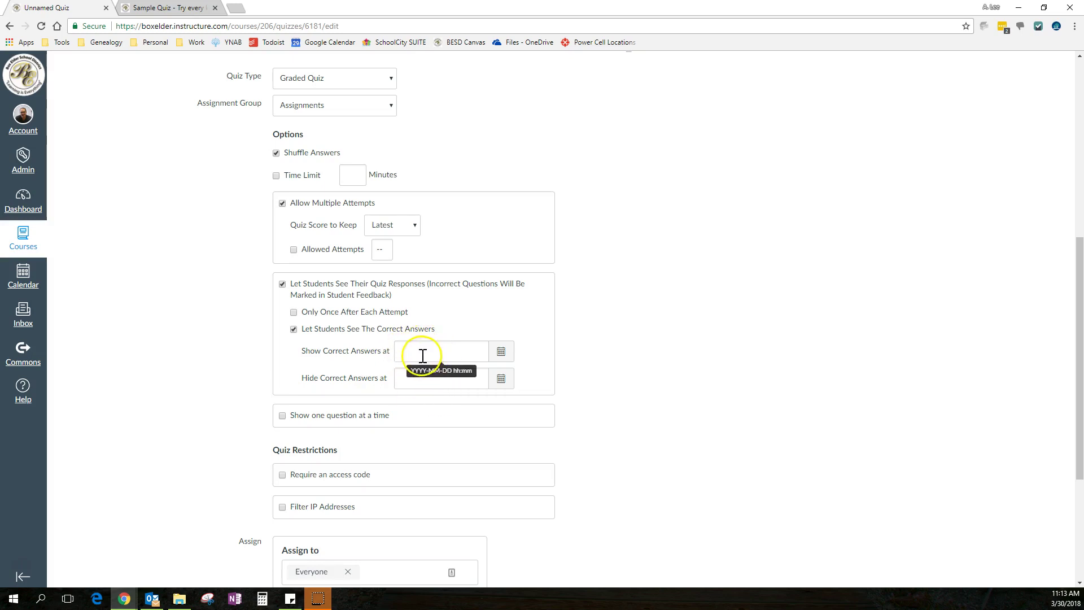
click(294, 314)
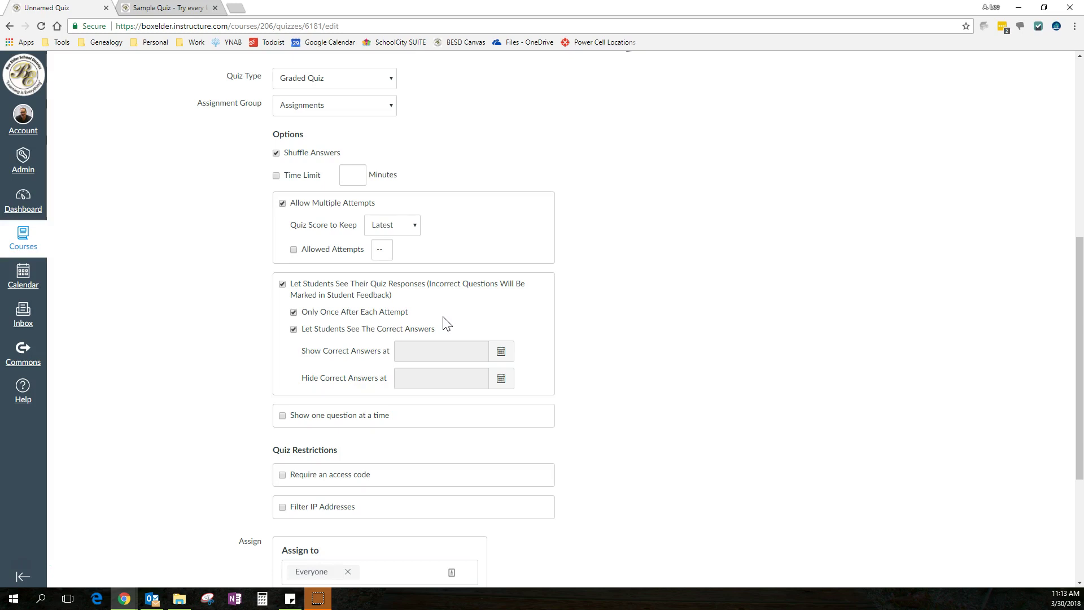
click(294, 329)
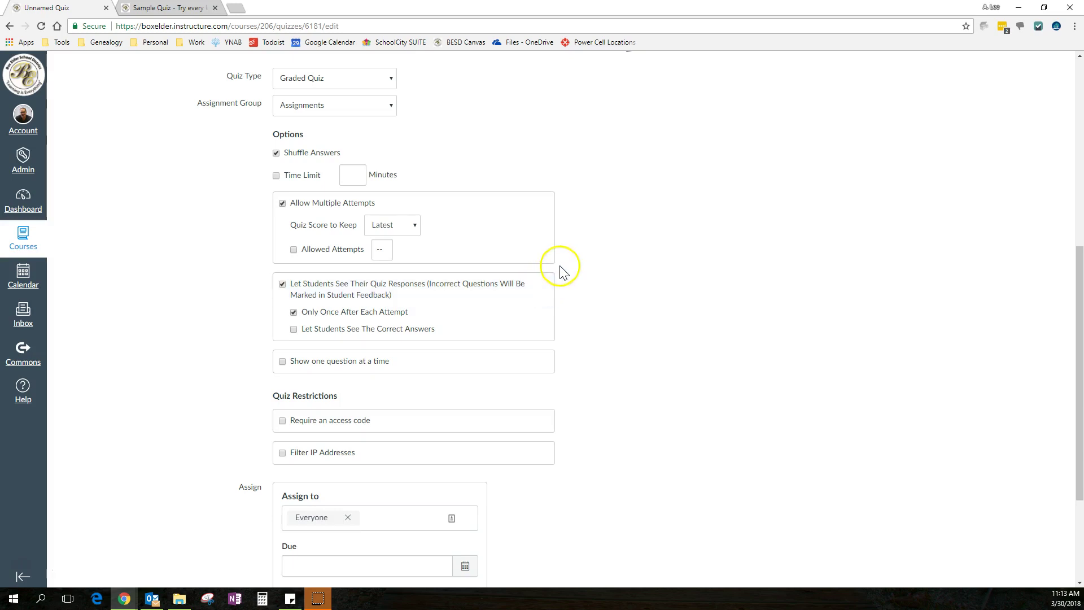
Show one question at a time, with Lock questions after answering left off
scroll(559, 260, down, 1)
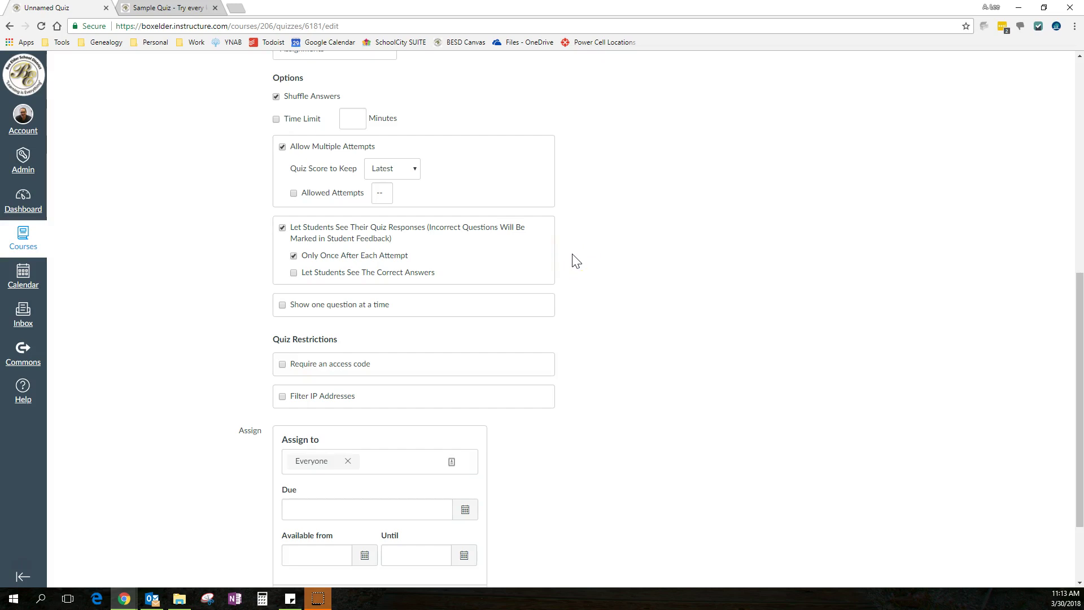
click(283, 305)
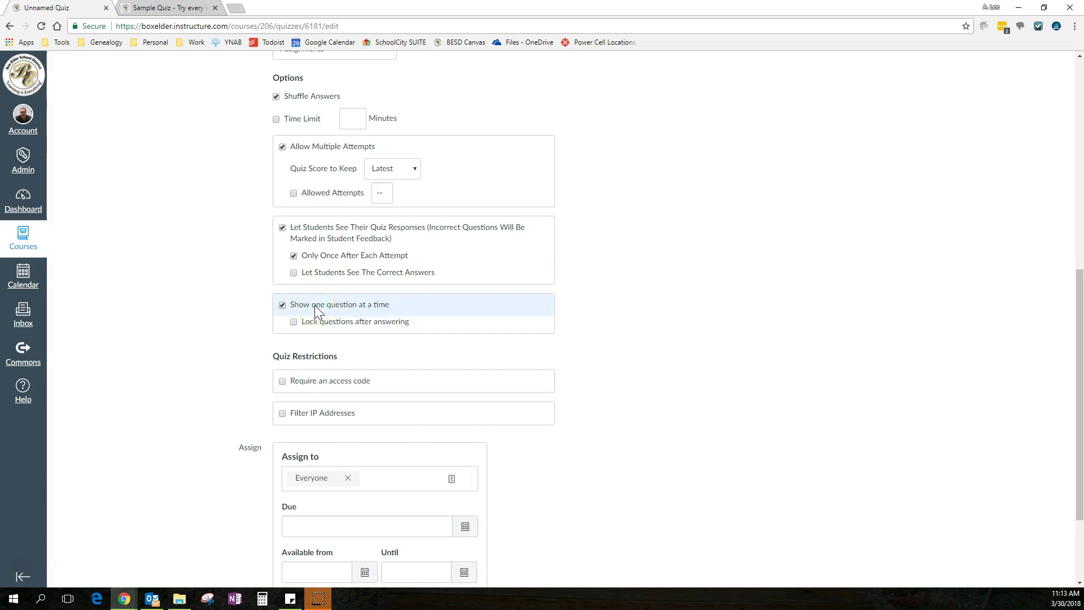
click(293, 323)
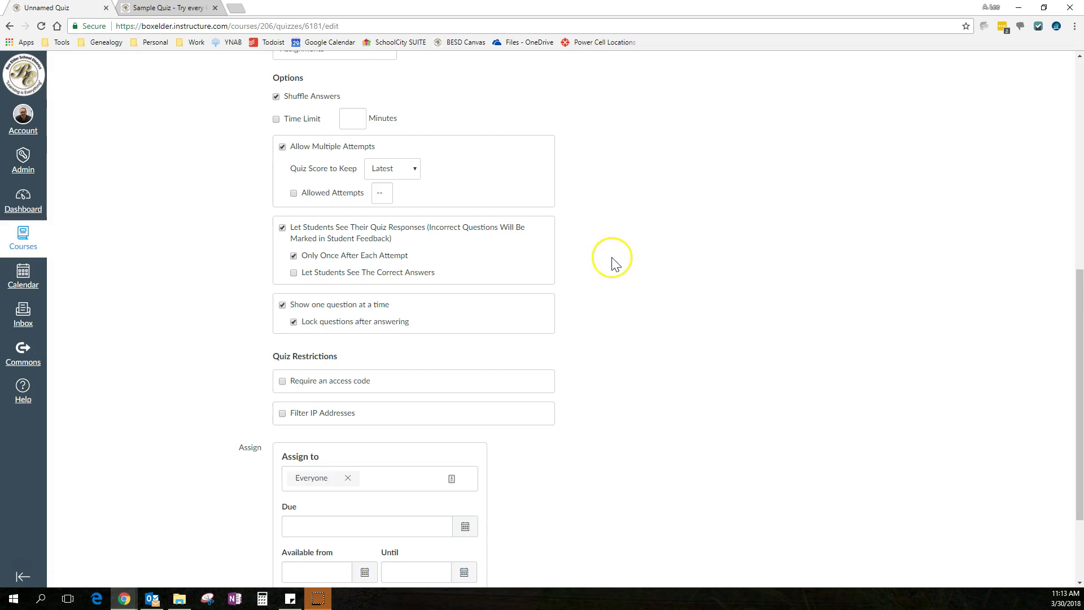
scroll(614, 263, down, 3)
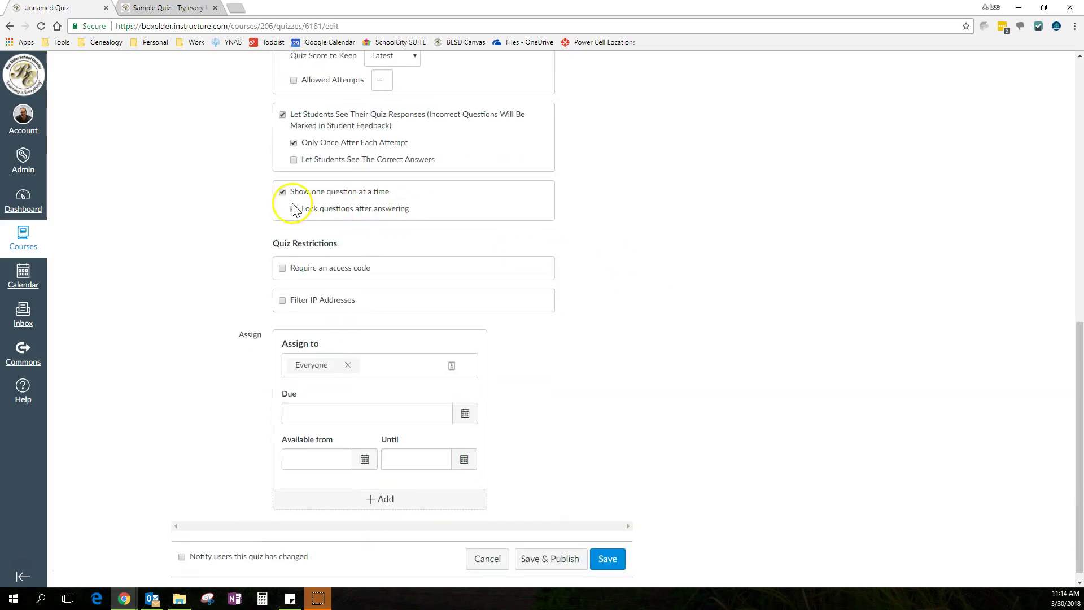
click(293, 210)
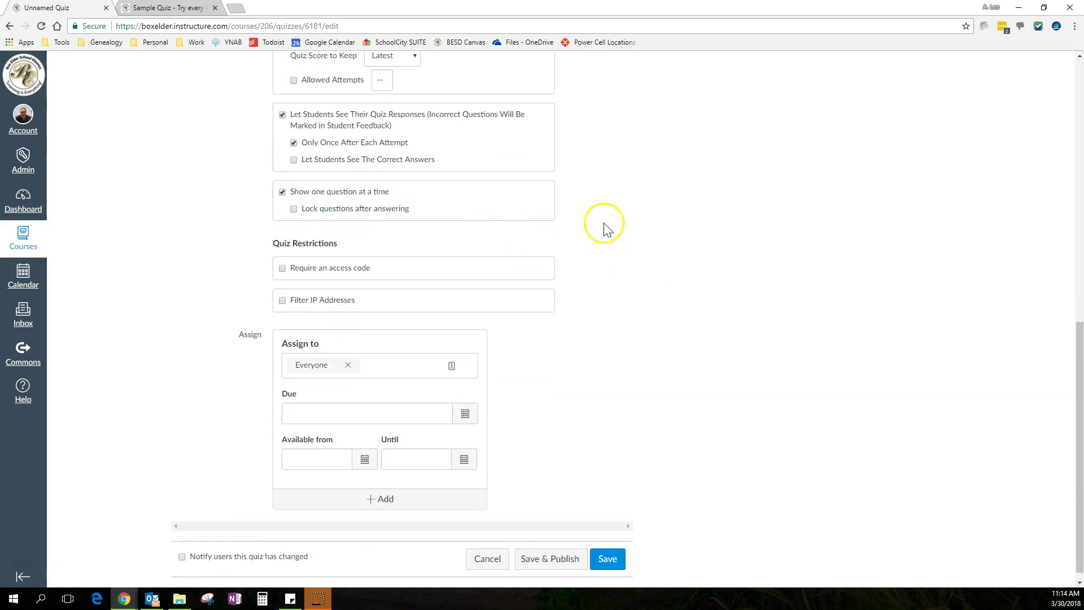
Turn on Require an access code for the quiz
scroll(603, 225, down, 1)
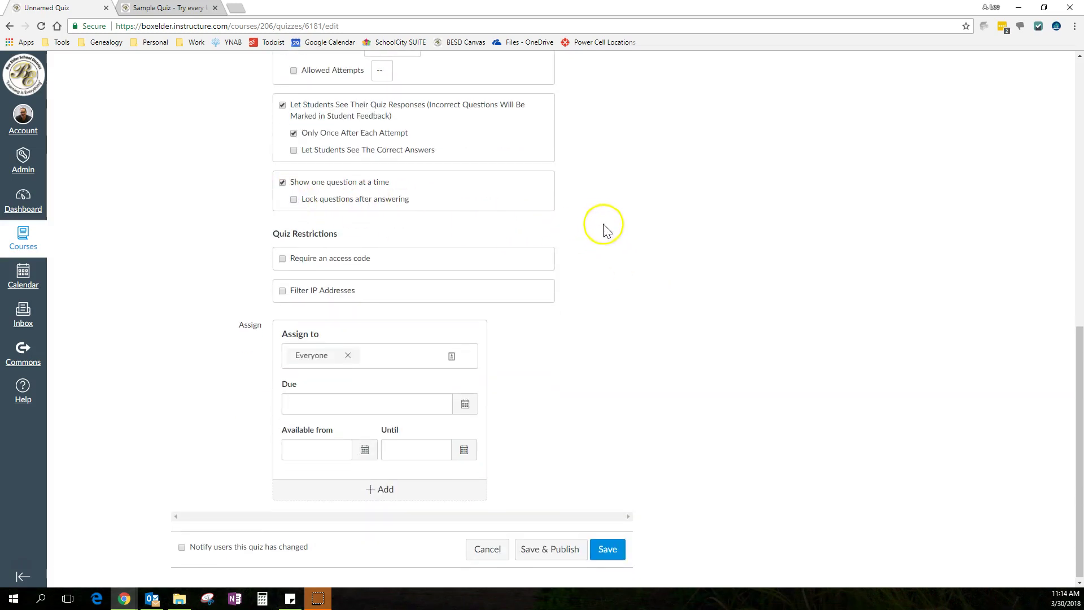
click(284, 258)
click(312, 279)
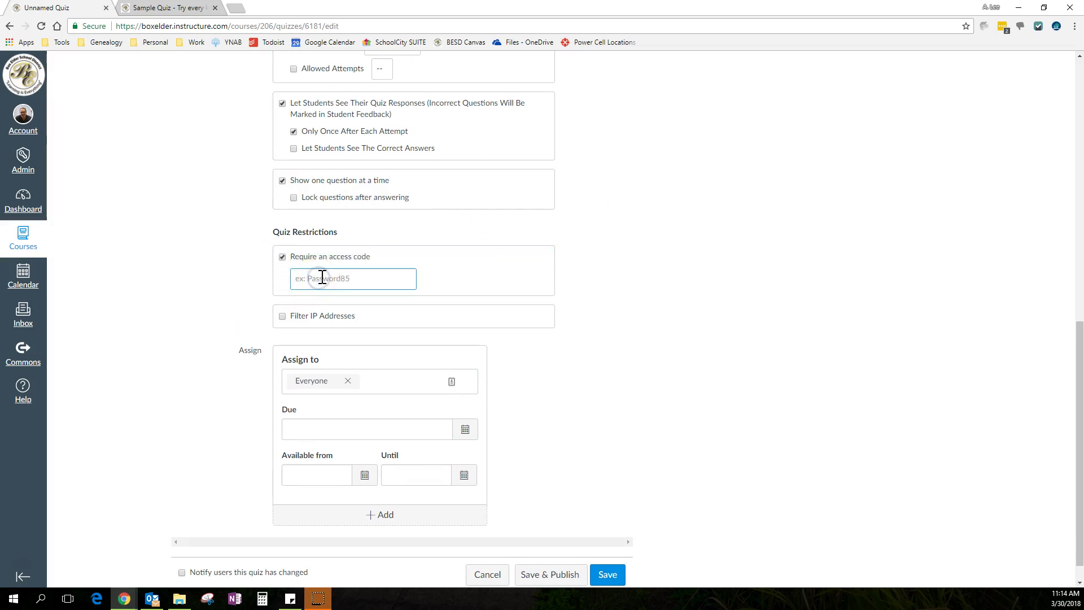
Enter an access code, then drop the access-code requirement, leaving Filter IP Addresses off
click(283, 317)
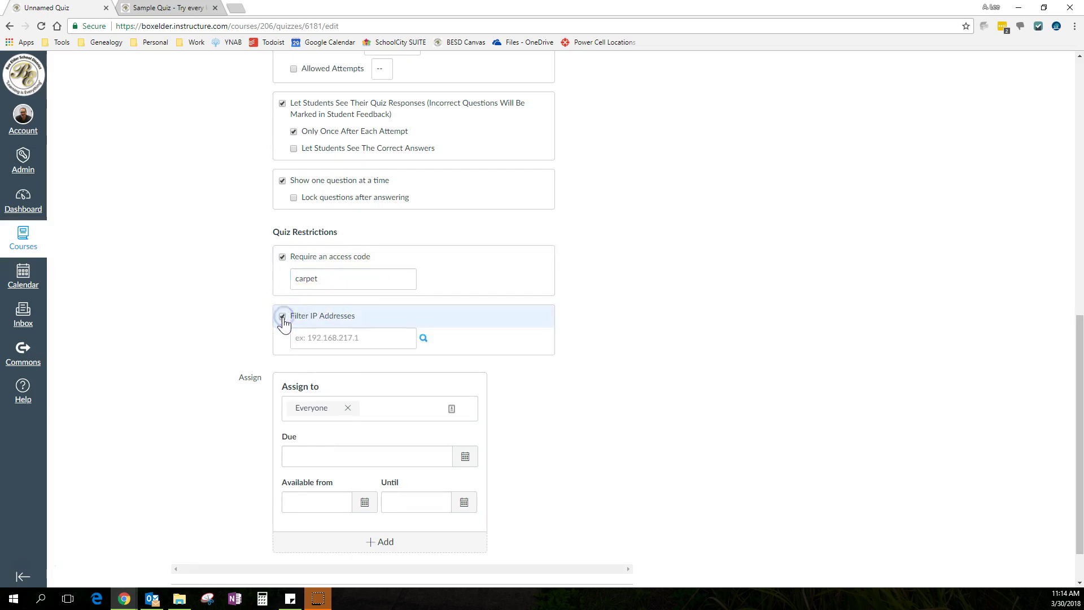
click(283, 316)
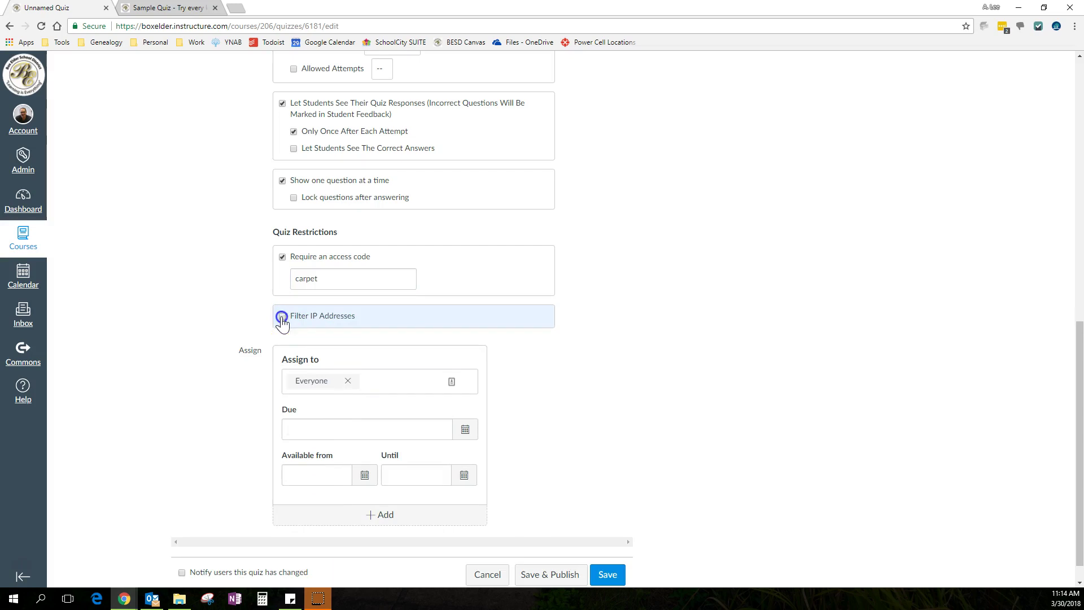
click(282, 257)
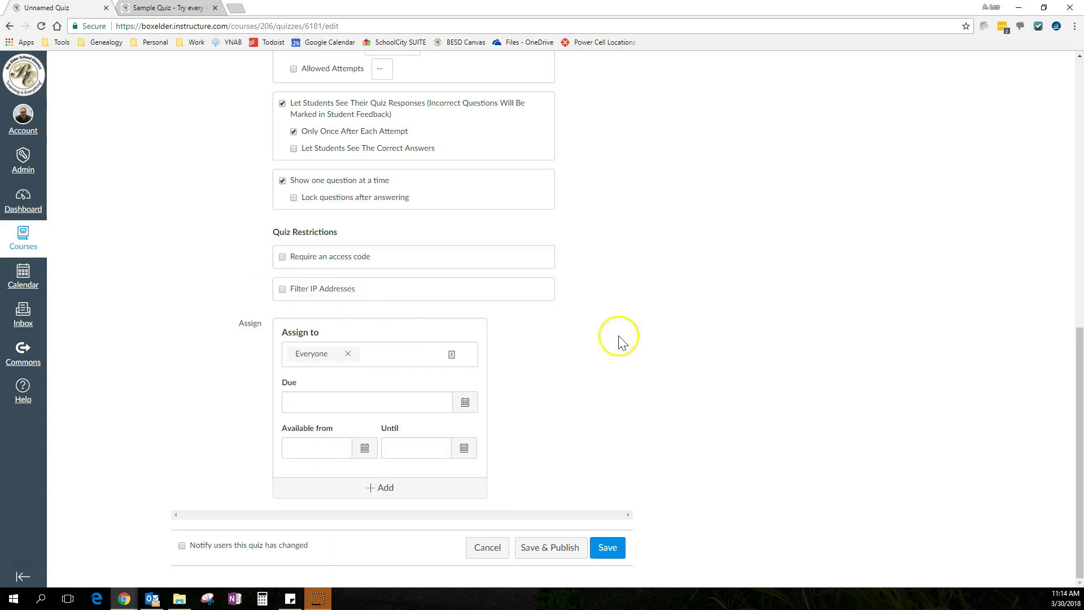
scroll(652, 323, up, 5)
scroll(649, 322, up, 3)
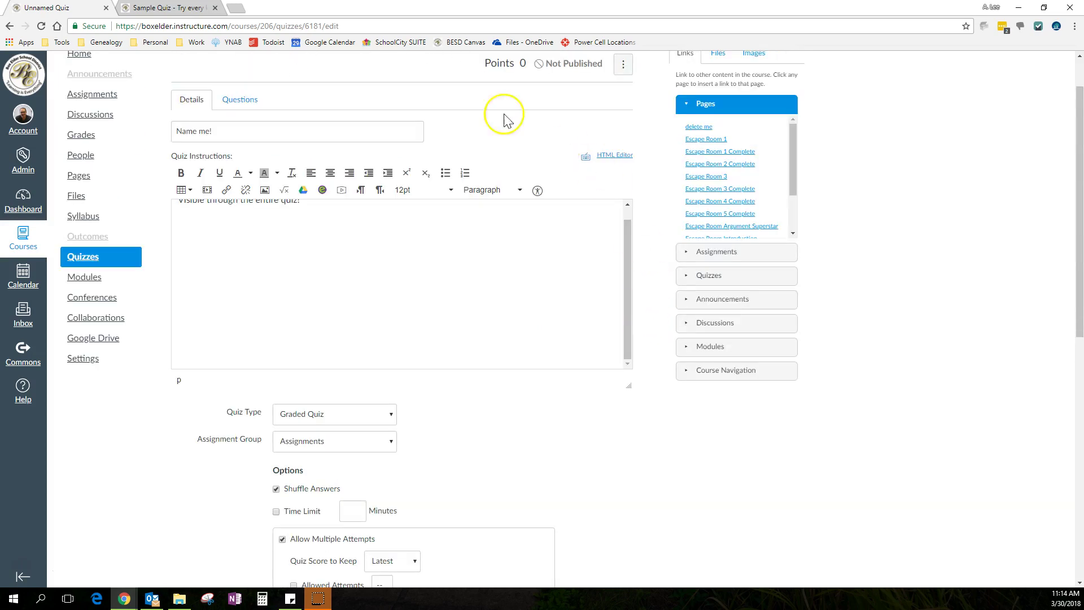
scroll(669, 370, down, 9)
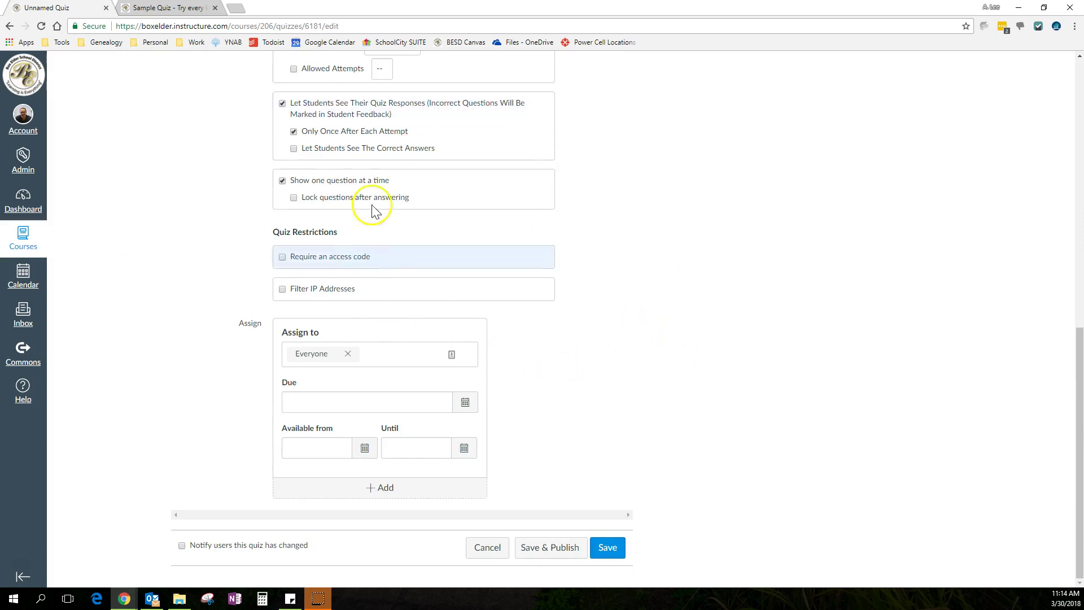
scroll(593, 333, up, 2)
scroll(593, 333, up, 10)
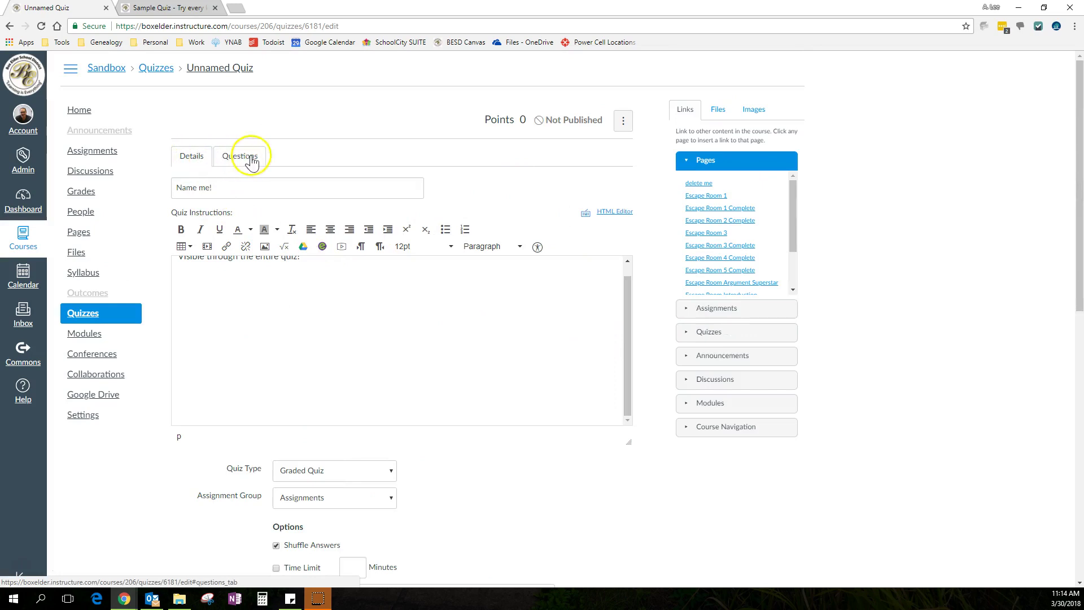
Add a new question in the Questions tab and enter 'answer' as the first answer
click(234, 162)
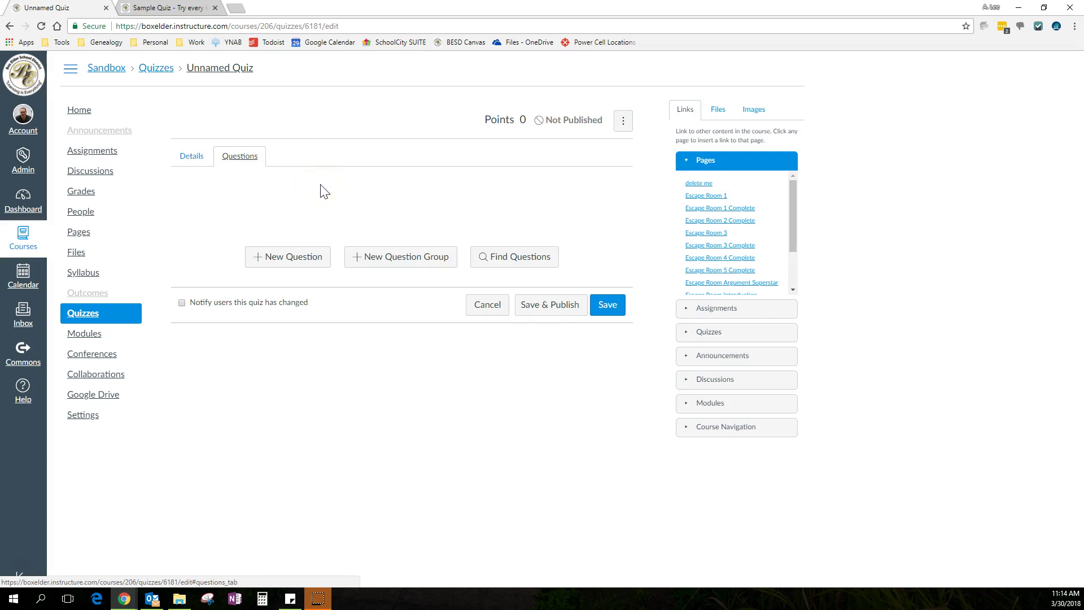
click(284, 258)
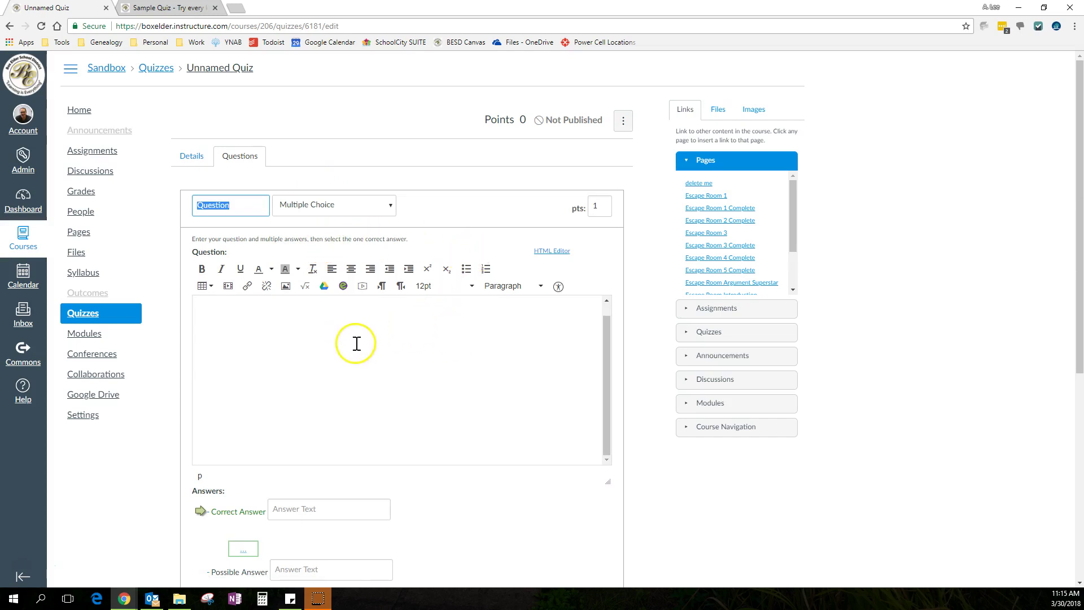
click(375, 337)
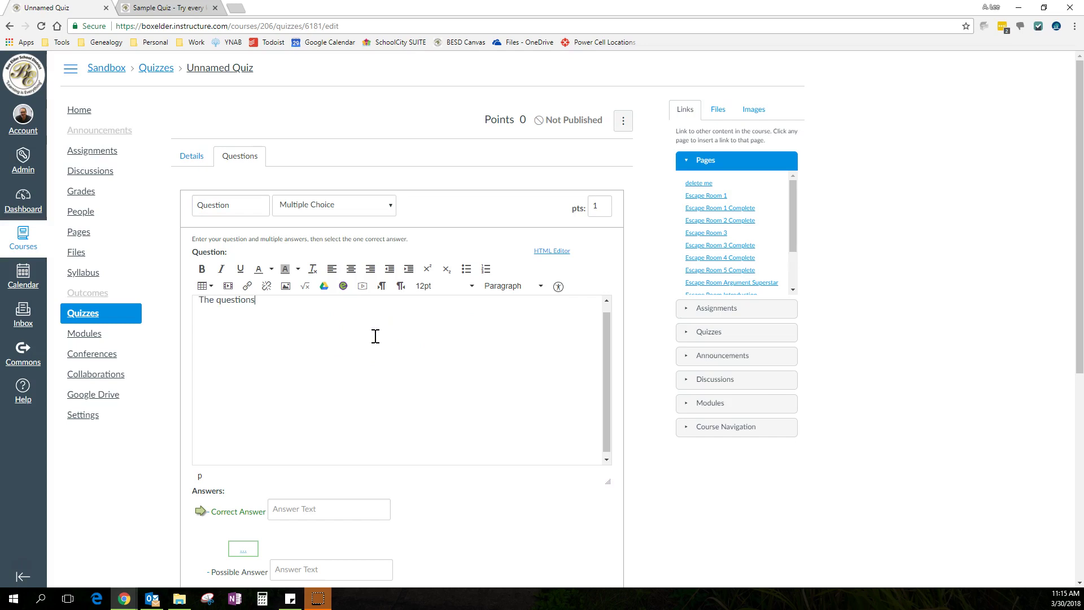
scroll(408, 453, down, 2)
click(307, 397)
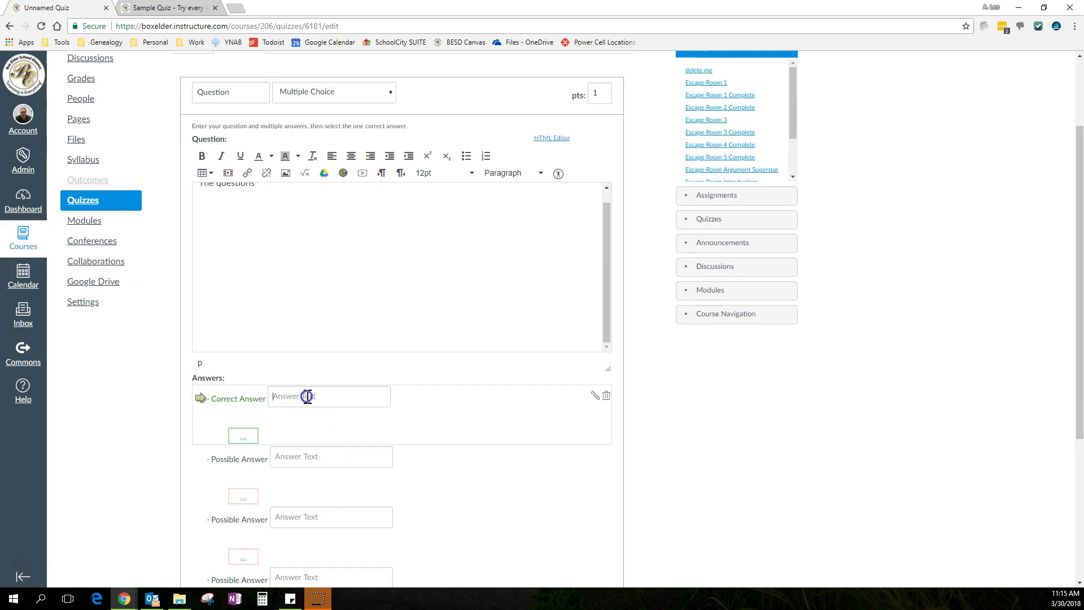
text(answer)
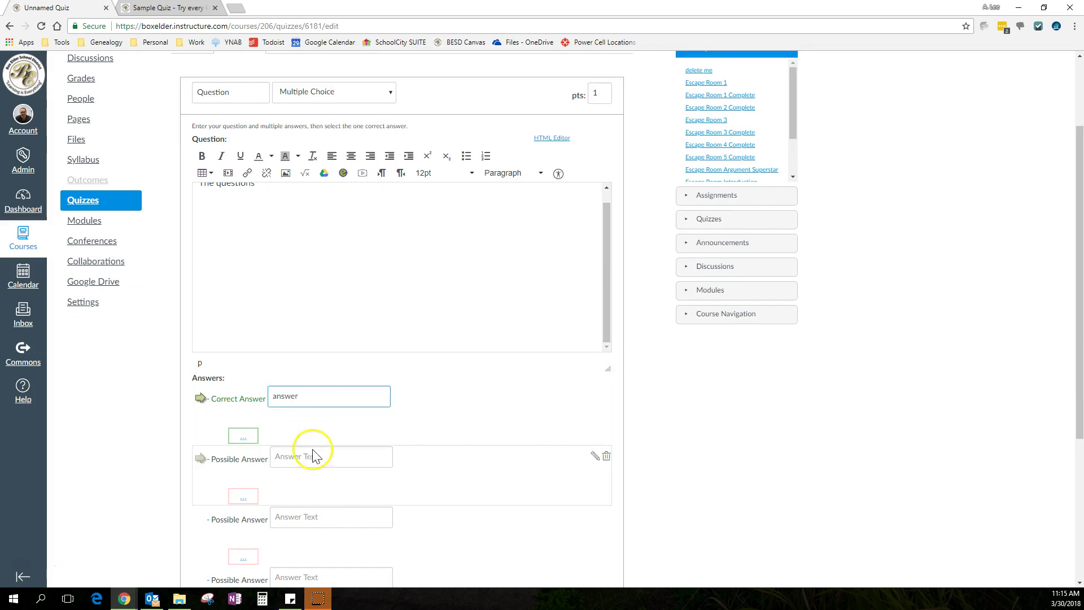
Mark the third answer as correct and edit the first answer in the rich text editor
click(200, 458)
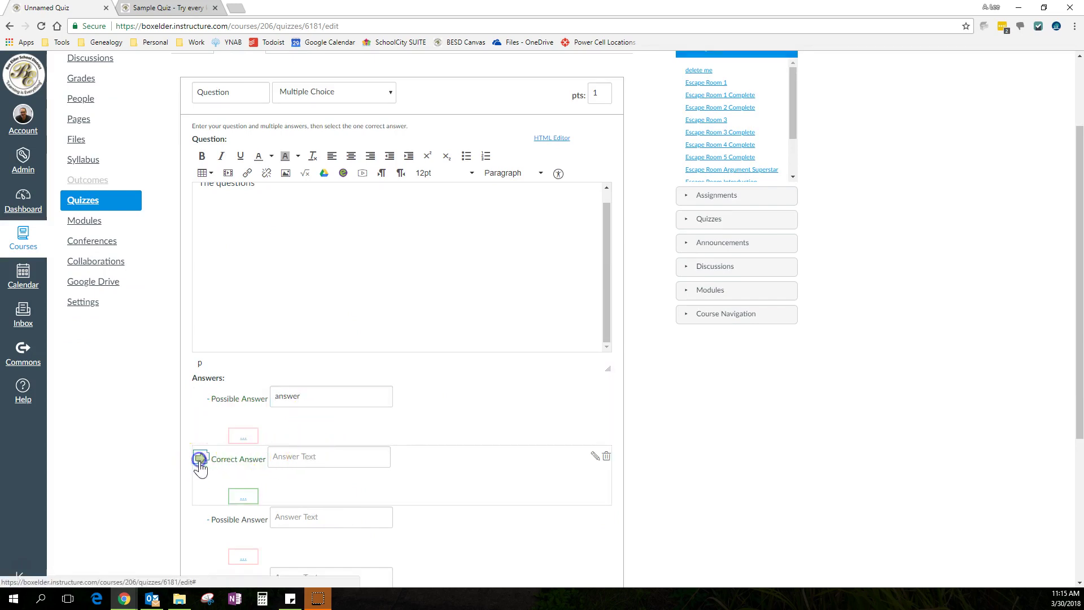
click(200, 518)
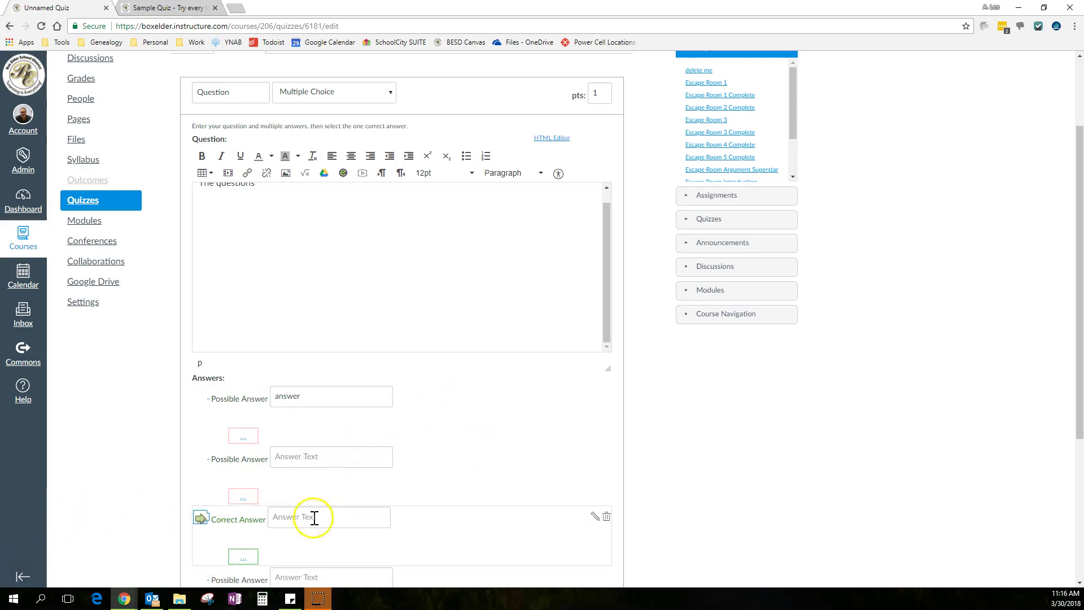
click(330, 397)
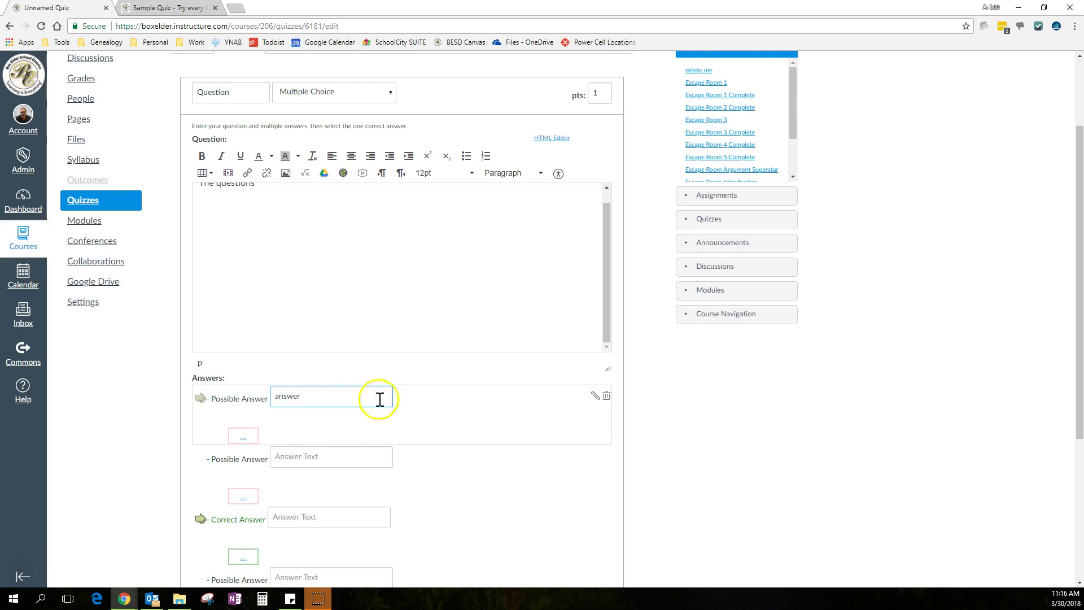
click(596, 400)
scroll(640, 411, down, 3)
scroll(640, 411, down, 1)
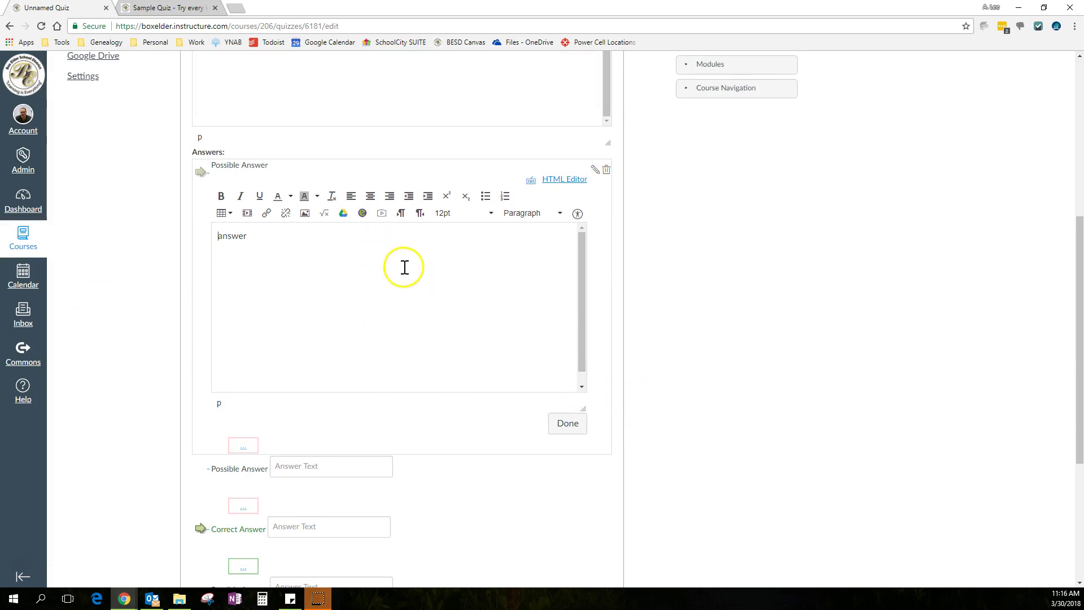
click(568, 427)
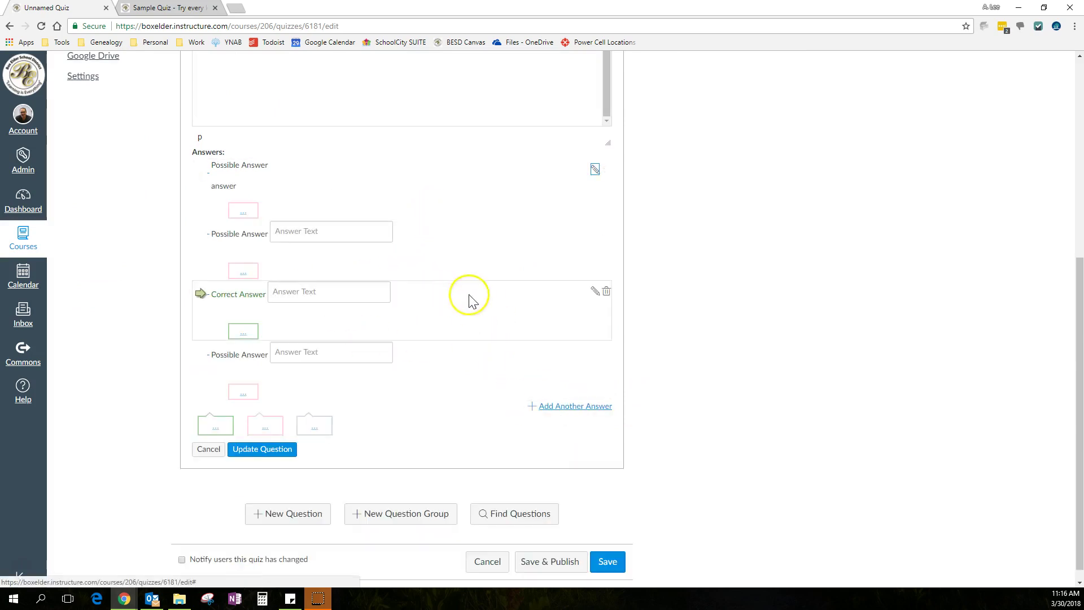
Delete the empty second answer and add a new blank answer
scroll(485, 295, up, 1)
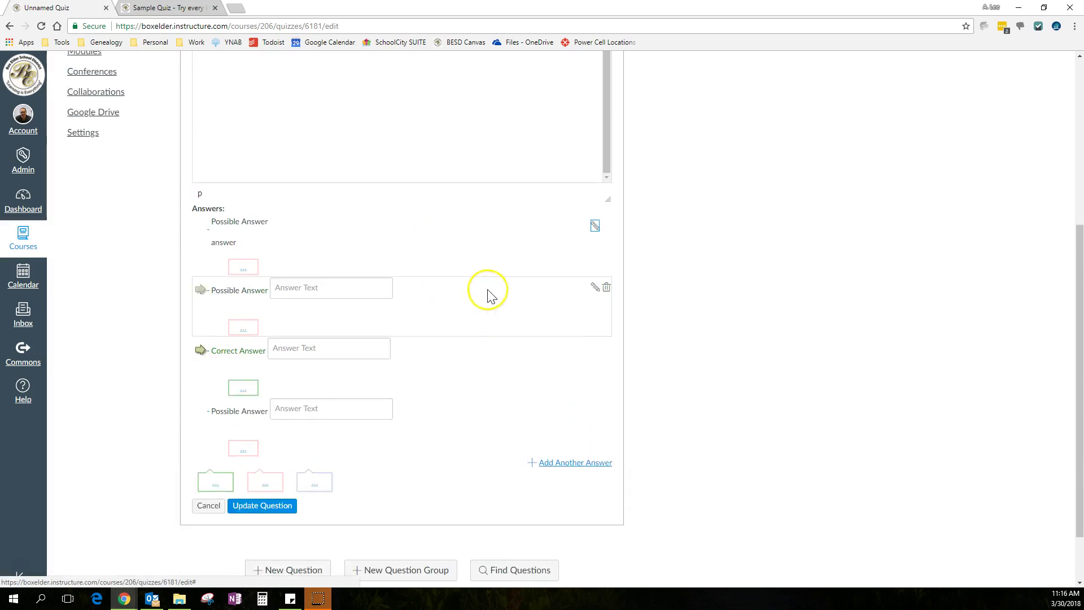
click(607, 290)
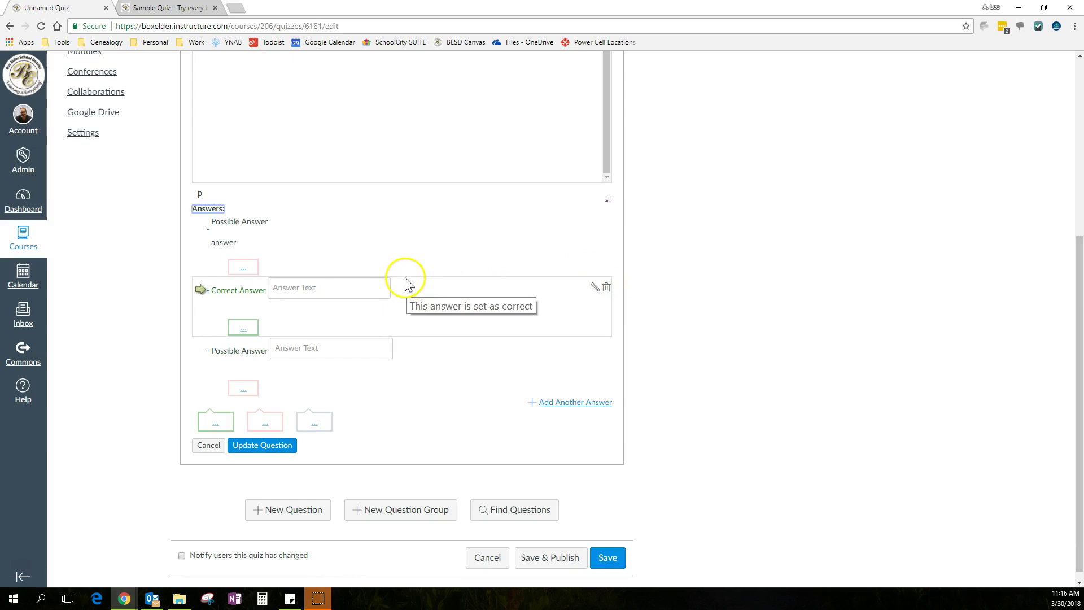
click(551, 407)
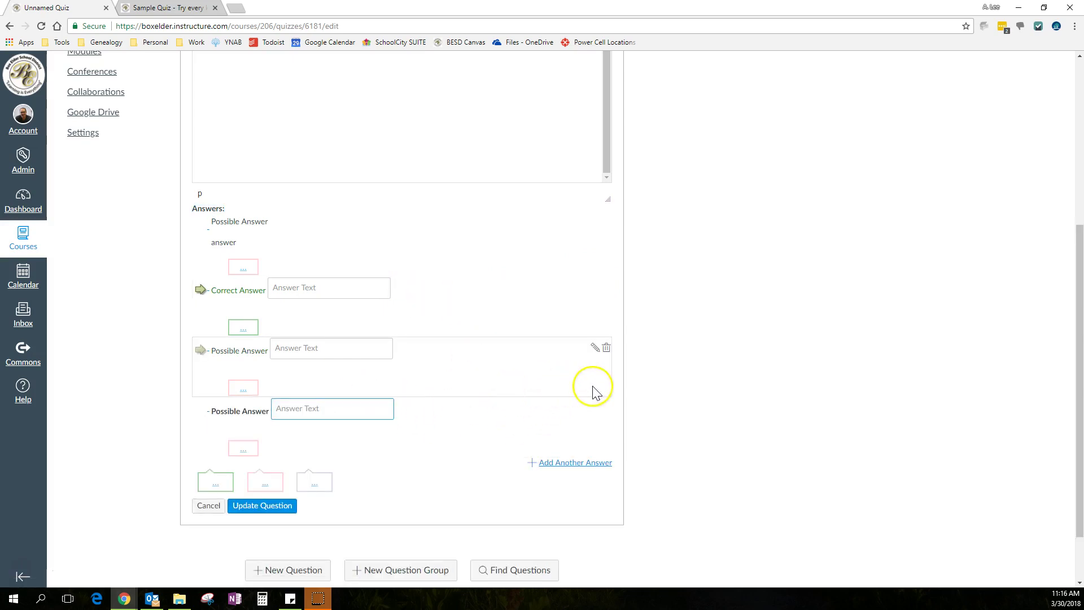
scroll(588, 387, up, 5)
Switch the question to True/False and mark True, then False, as the correct answer
click(364, 208)
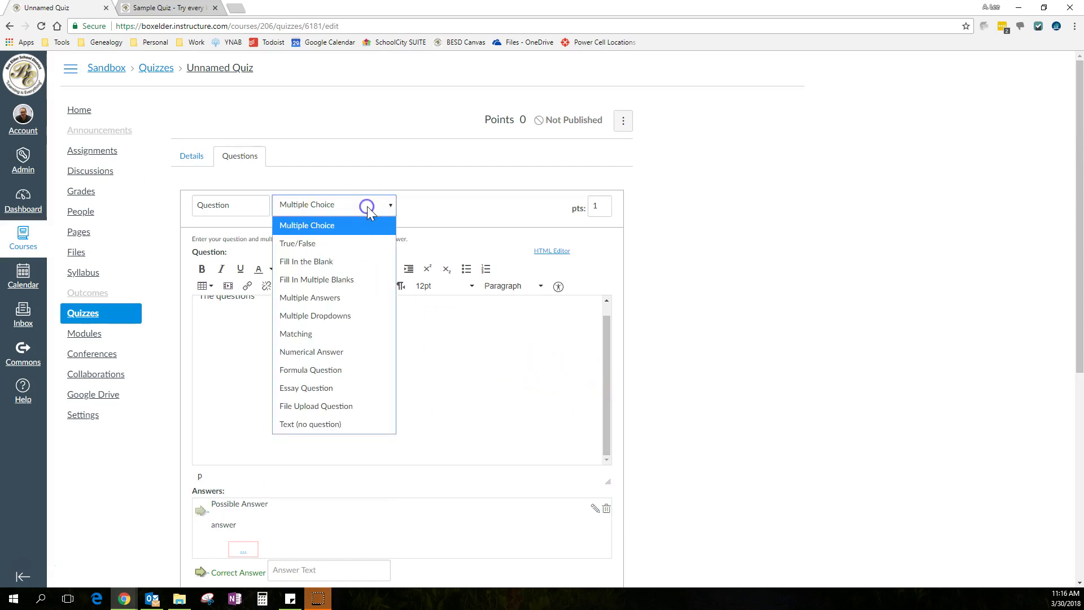
click(342, 248)
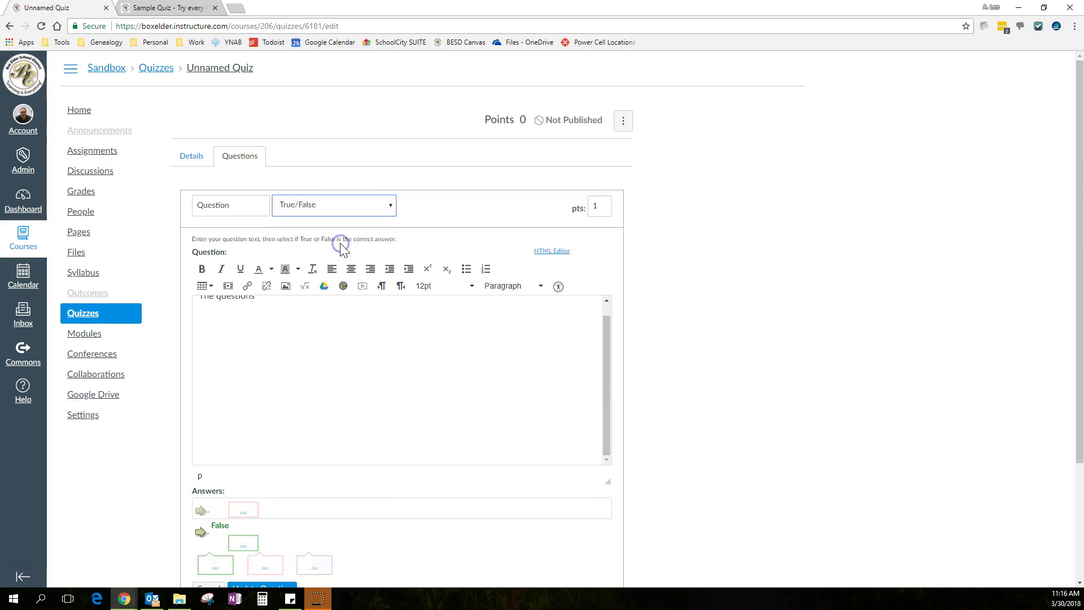
scroll(649, 360, down, 3)
click(201, 356)
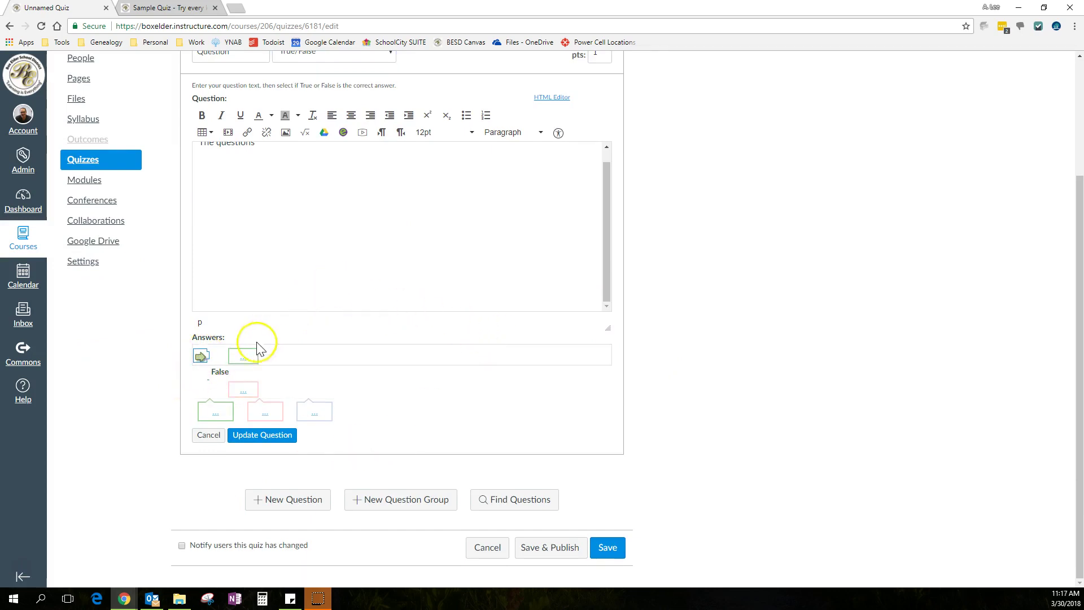
click(200, 378)
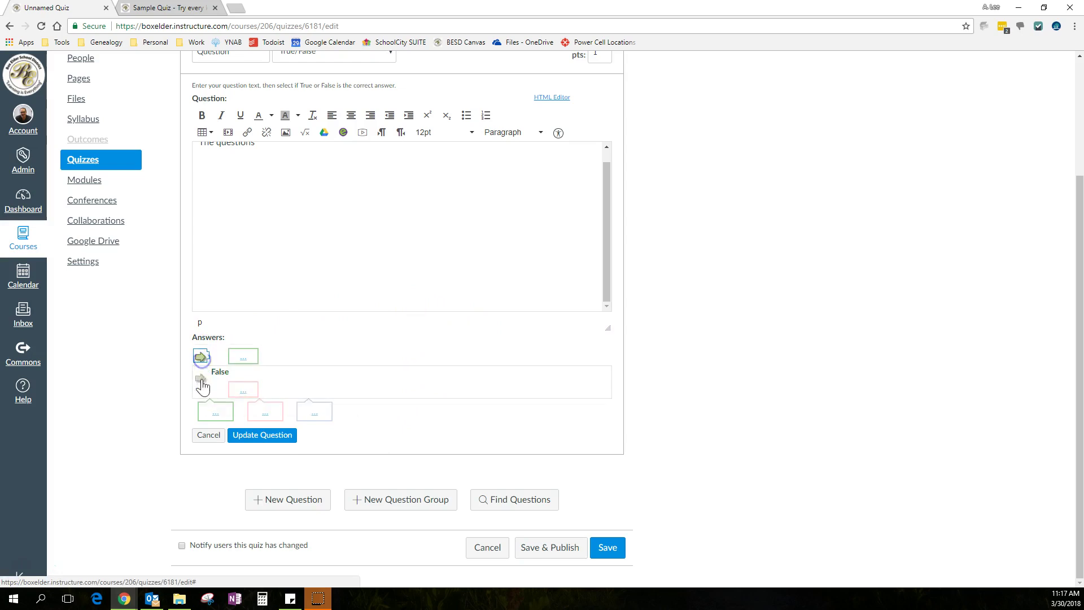
scroll(414, 271, up, 3)
Switch the question to Fill In Multiple Blanks, then cancel the draft question
click(344, 208)
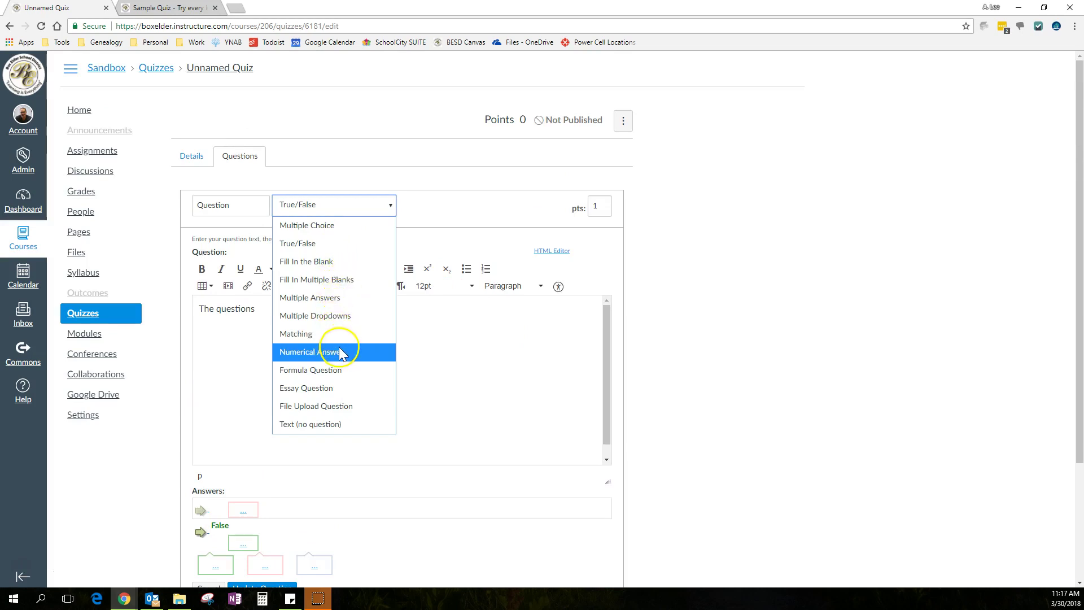
click(326, 279)
click(289, 359)
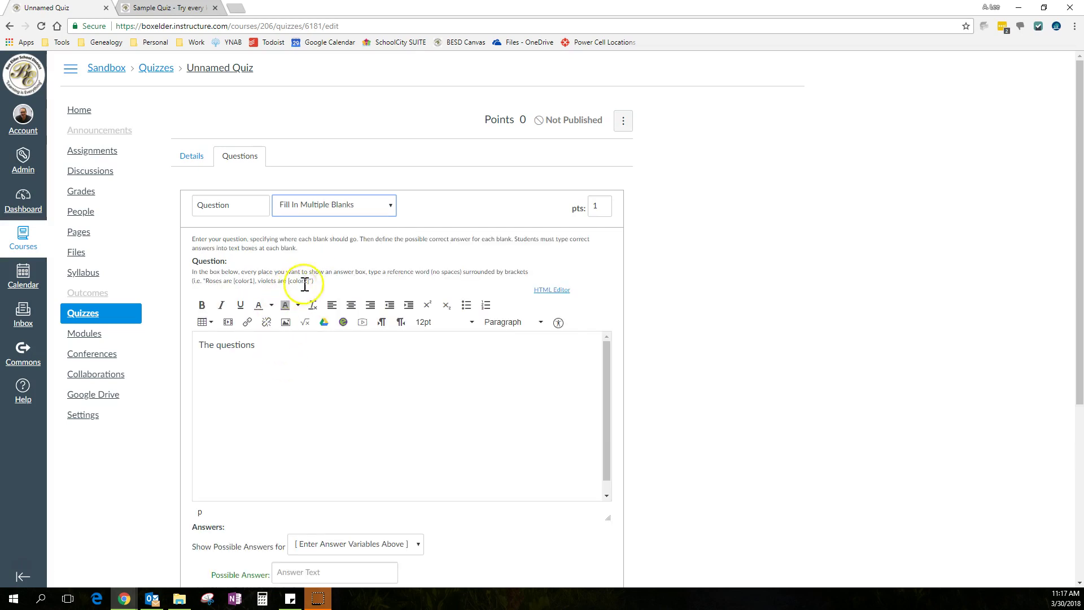
scroll(683, 344, down, 2)
scroll(678, 345, down, 3)
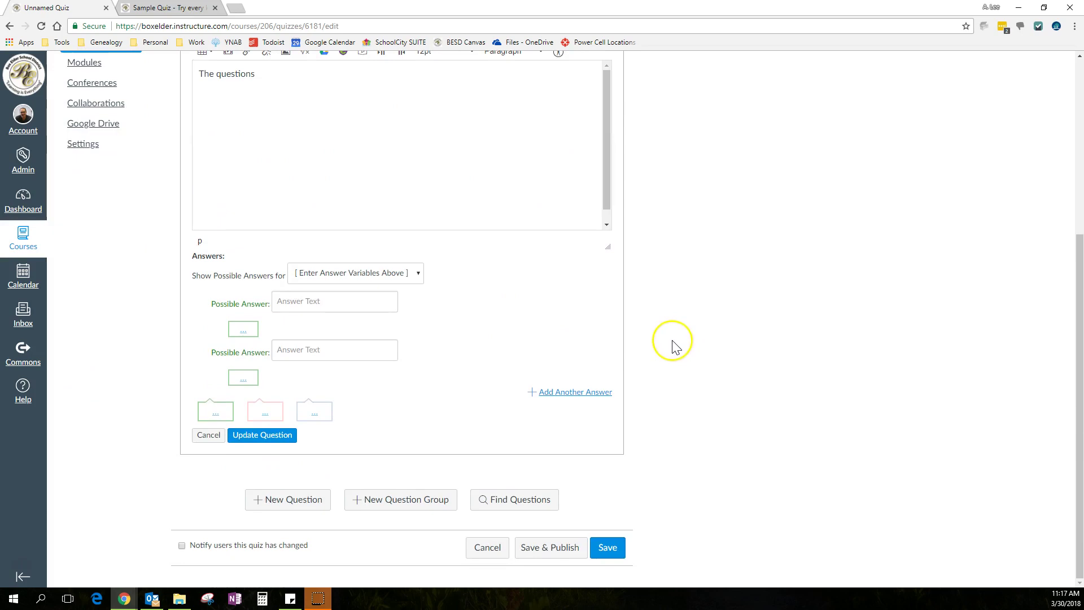
click(207, 436)
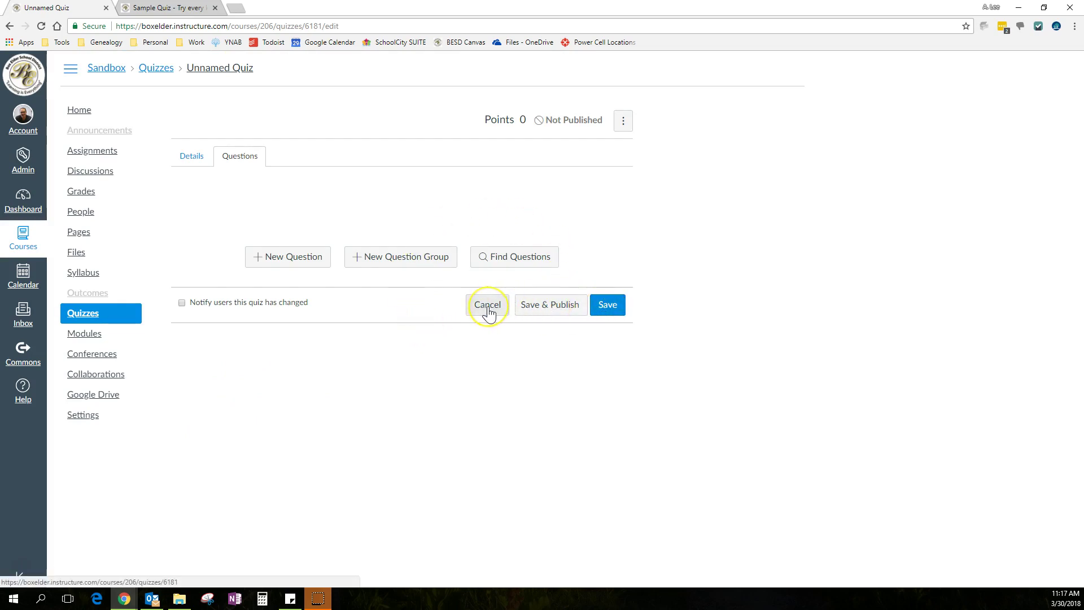
Add a new question, change its type from Text (no question) to Essay Question, and start its prompt
click(290, 256)
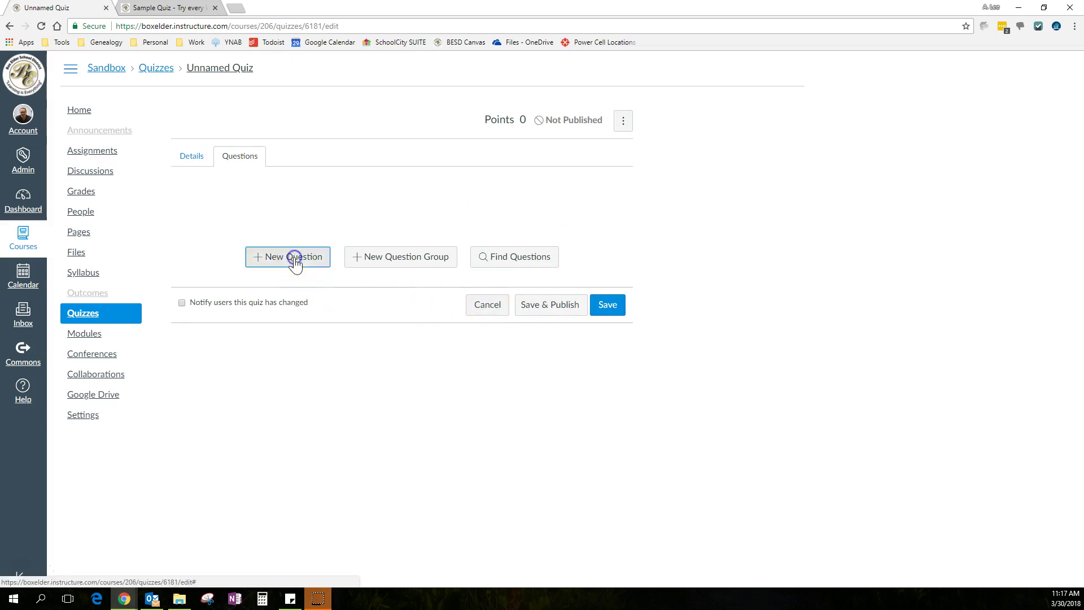
click(351, 205)
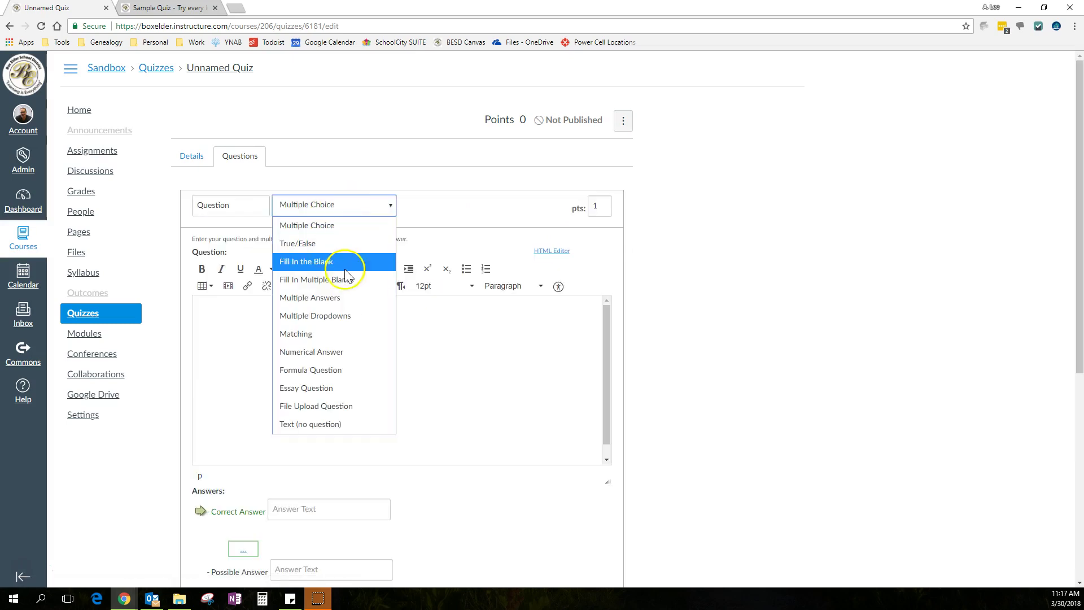
click(308, 425)
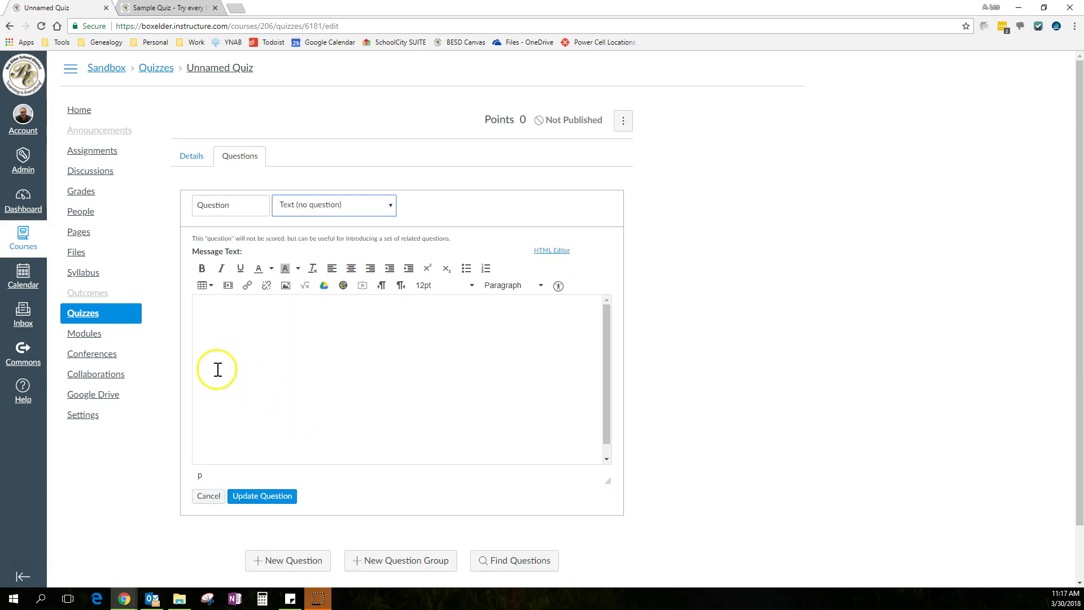
click(370, 205)
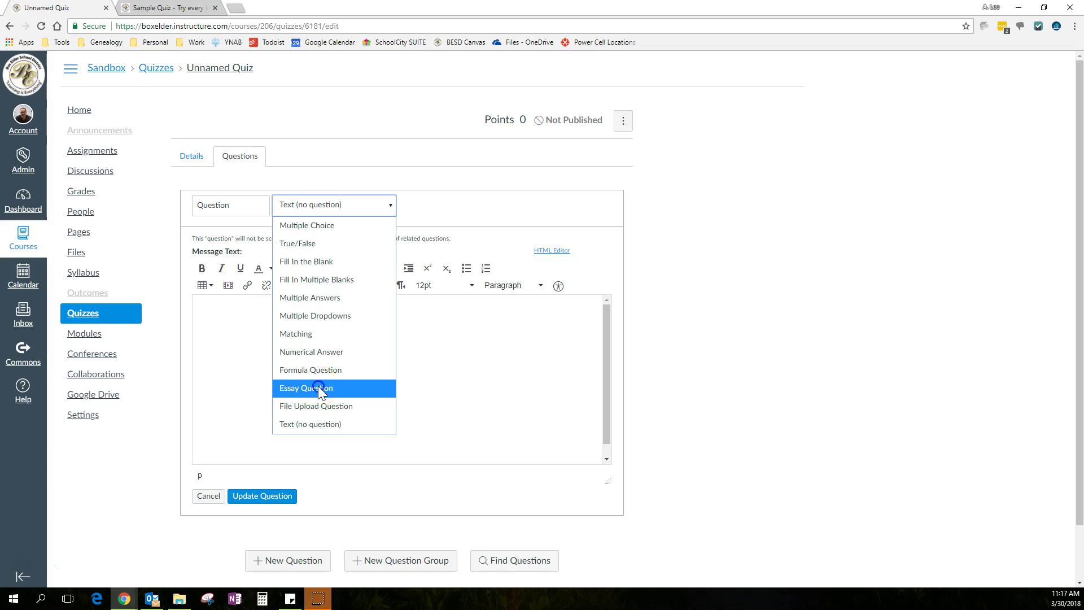
click(320, 389)
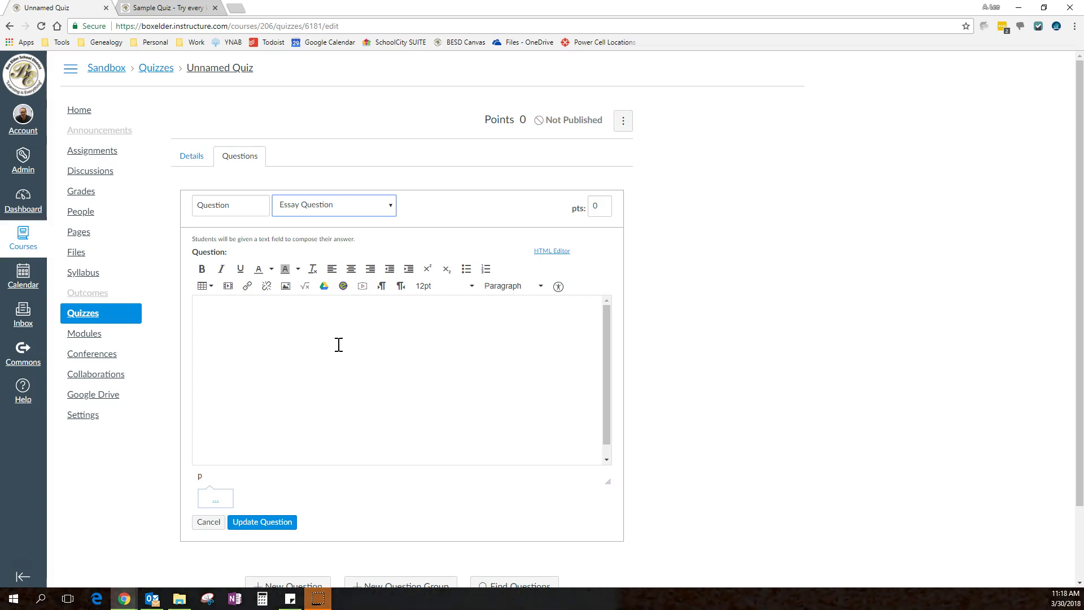
click(346, 340)
scroll(695, 329, down, 2)
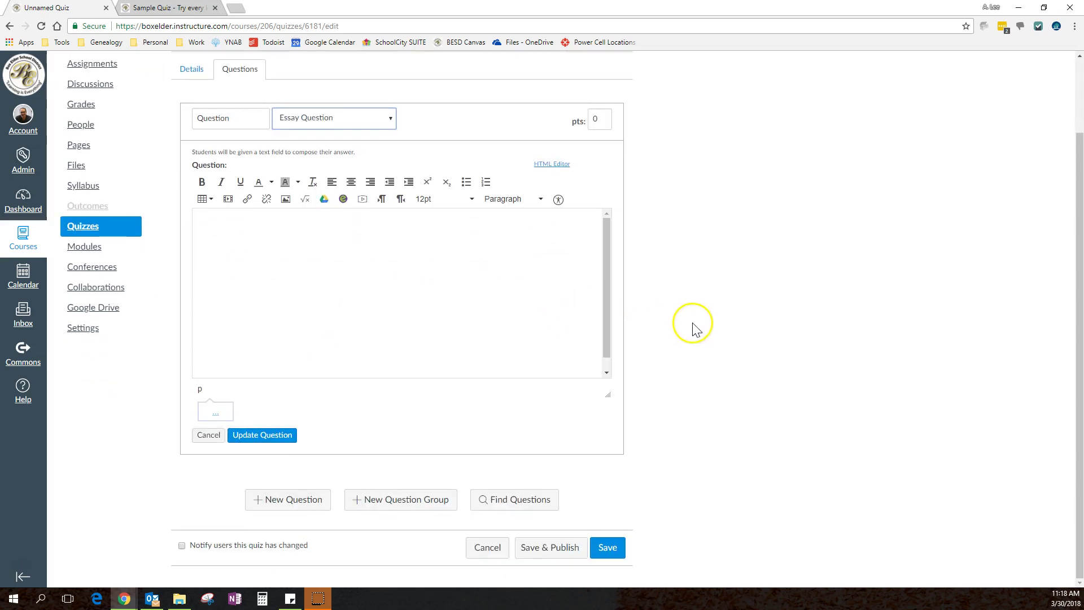